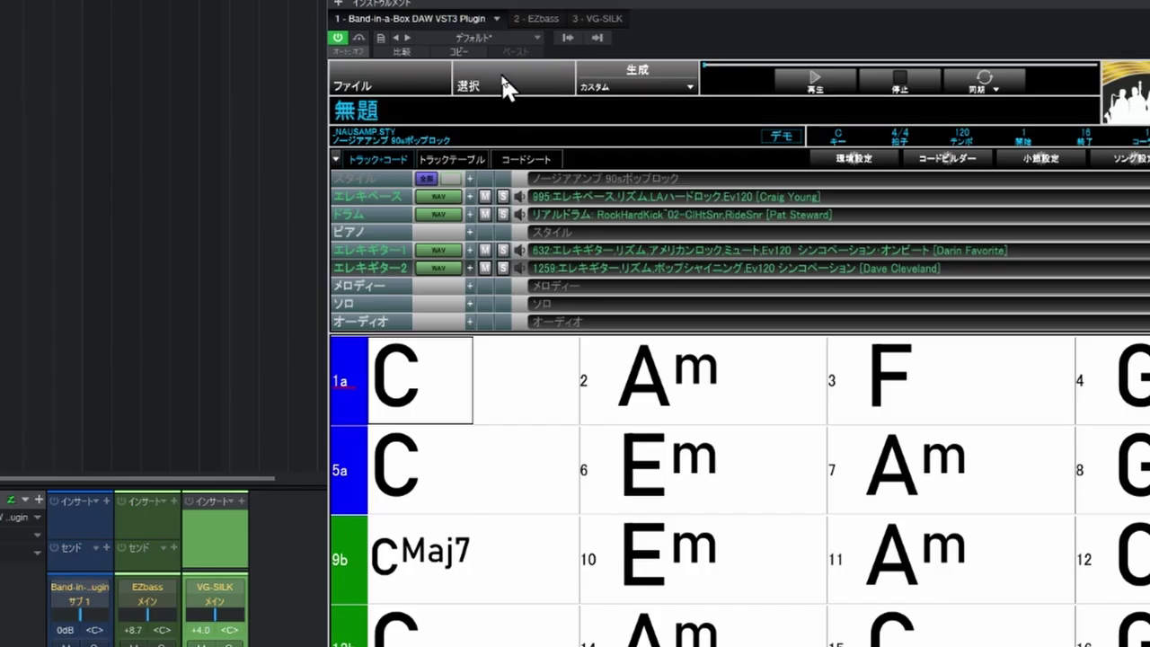
Choose the style _NAUSAMP (ノージアアンプ 90sポップロック) for the song after previewing its audio demo
{"action": "left_click", "coordinate": [503, 77]}
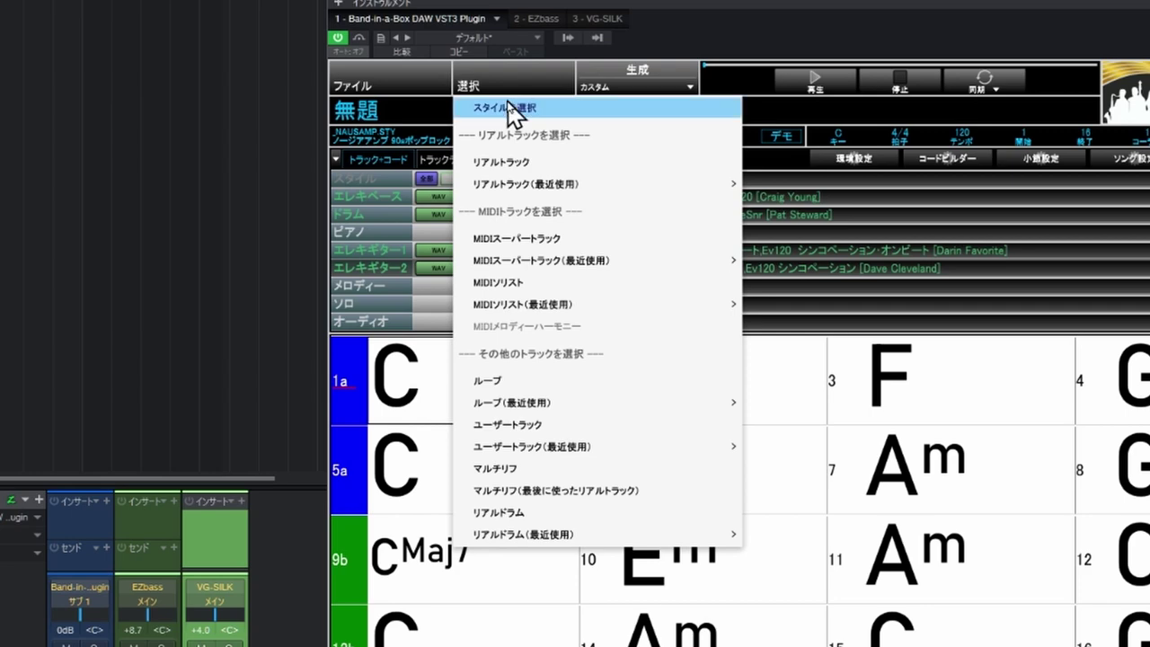
{"action": "left_click", "coordinate": [509, 107]}
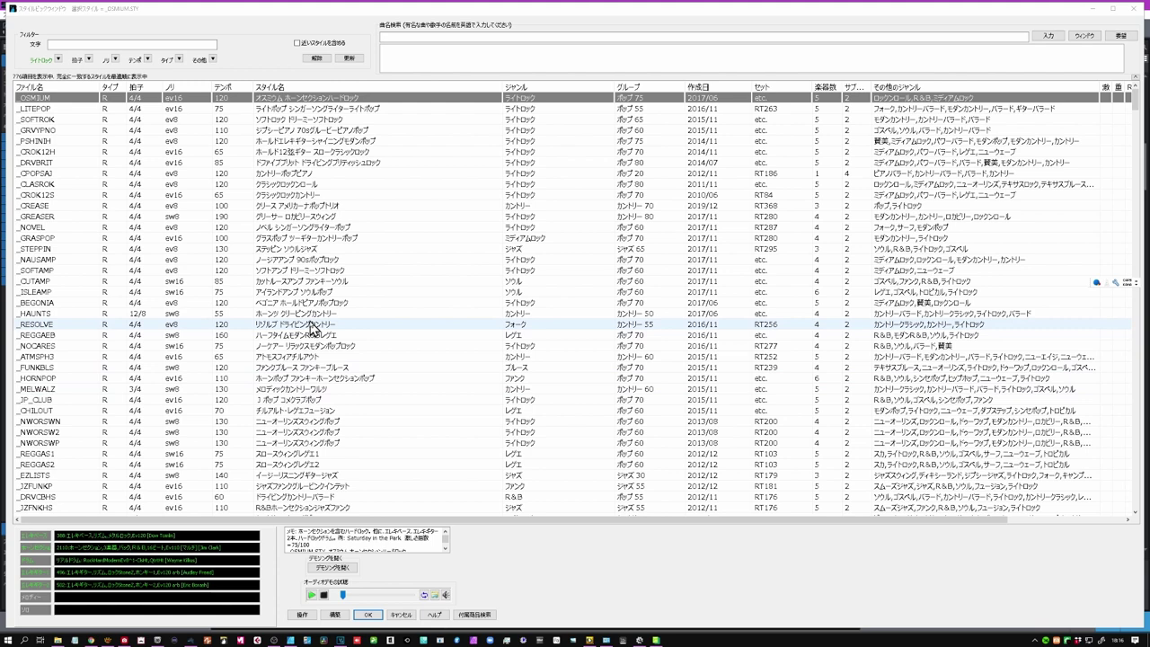
{"action": "left_click", "coordinate": [309, 259]}
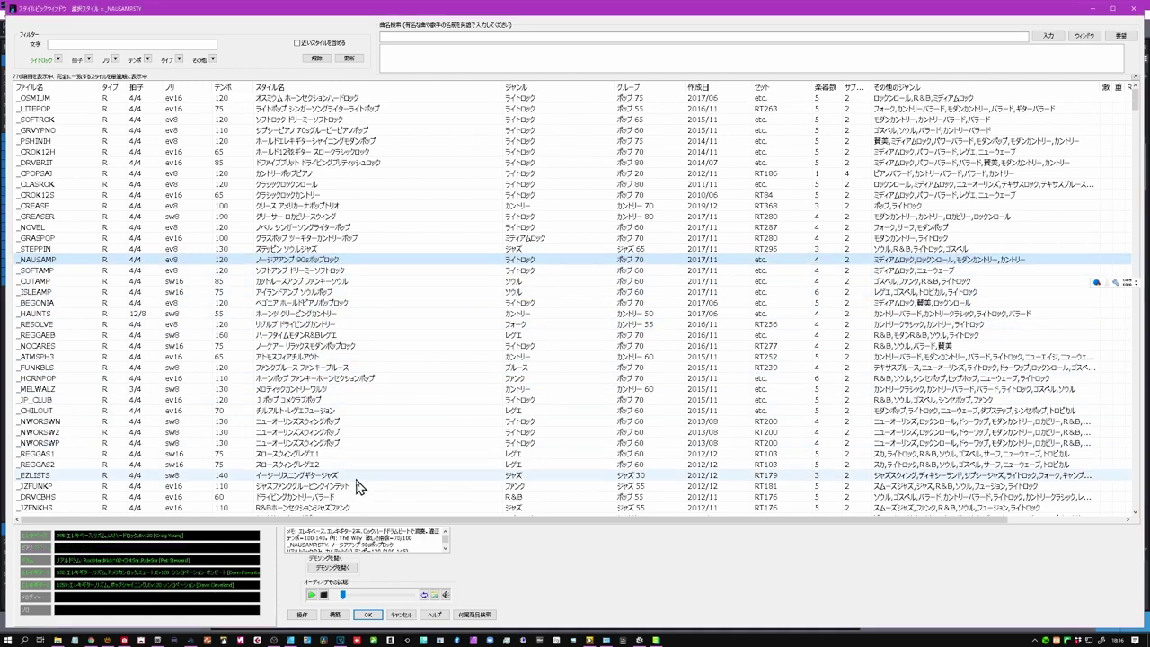
{"action": "left_click", "coordinate": [312, 595]}
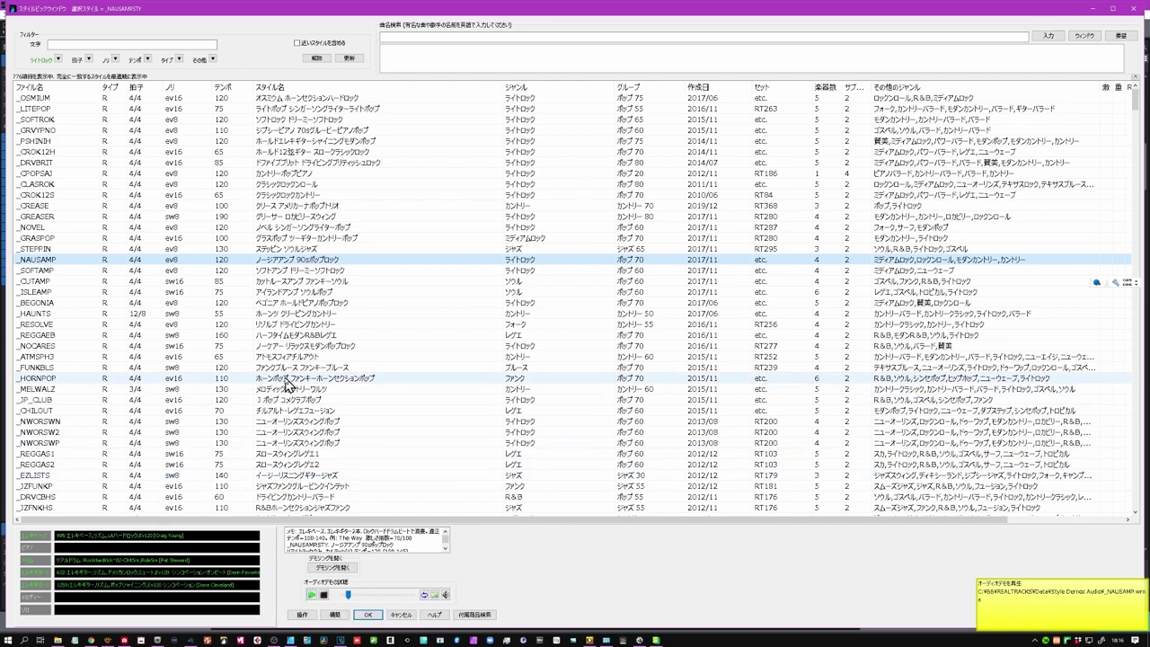
{"action": "left_click", "coordinate": [367, 615]}
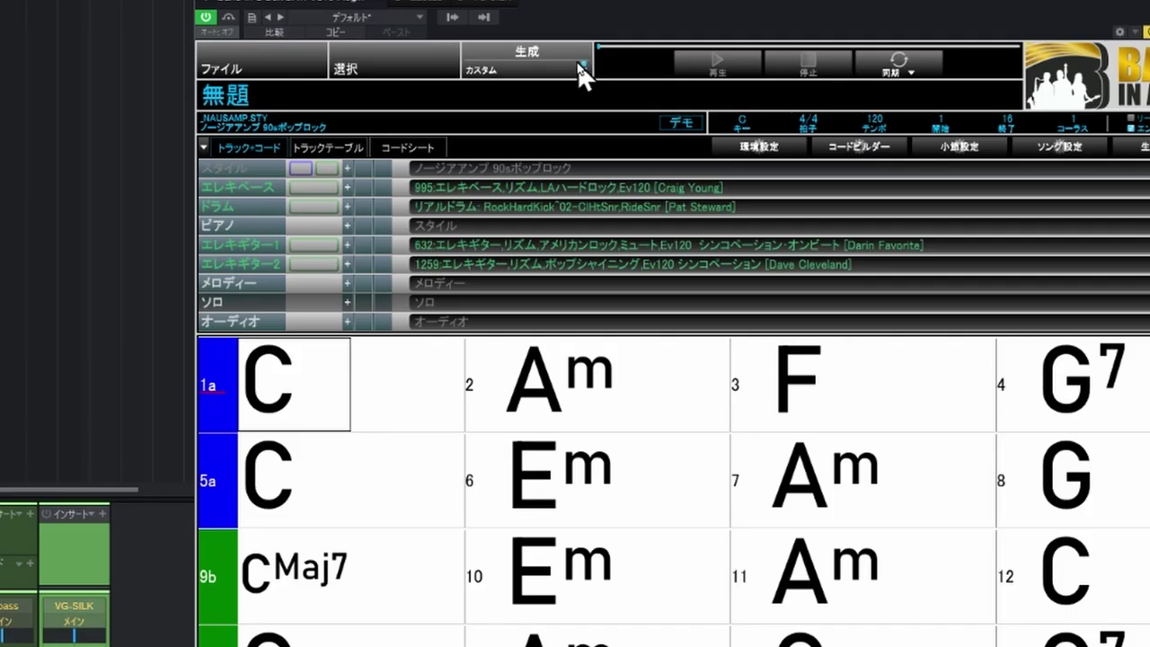
Generate all style tracks (全スタイルトラック) for the song and play the result
{"action": "left_click", "coordinate": [572, 65]}
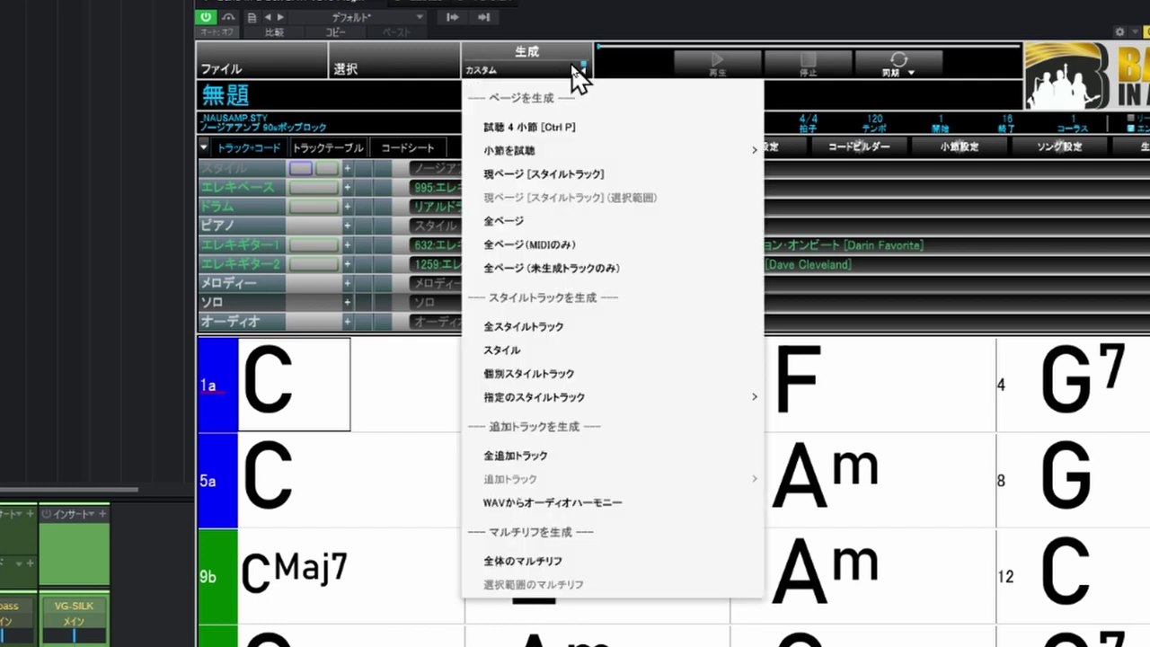
{"action": "left_click", "coordinate": [561, 334]}
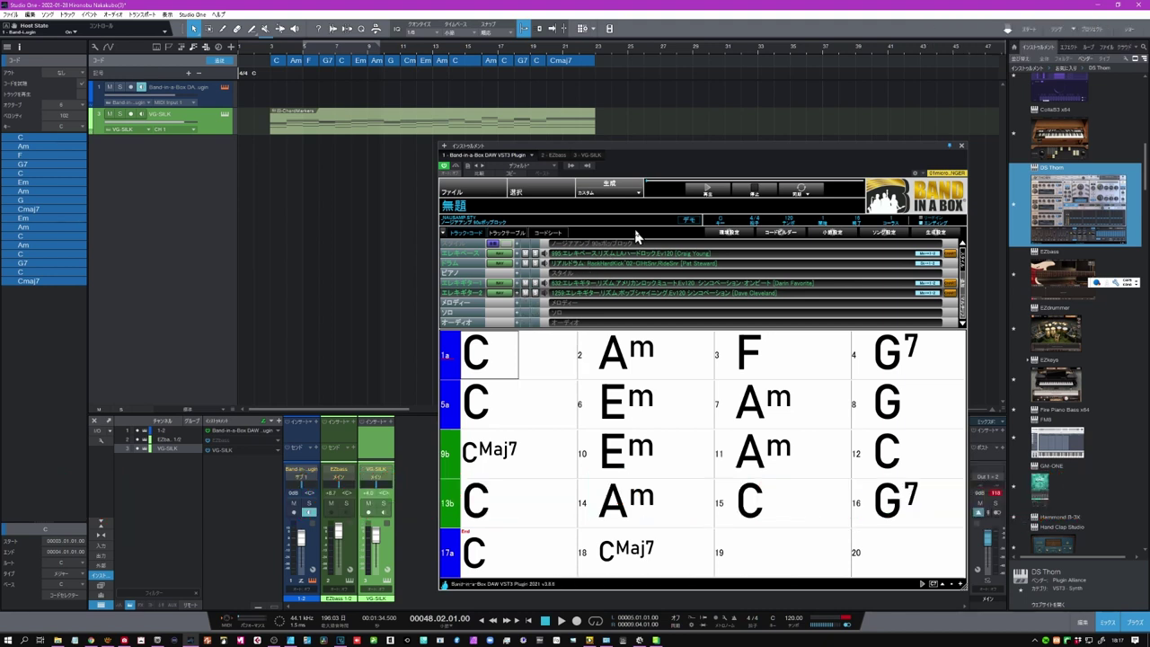
{"action": "left_click", "coordinate": [703, 193]}
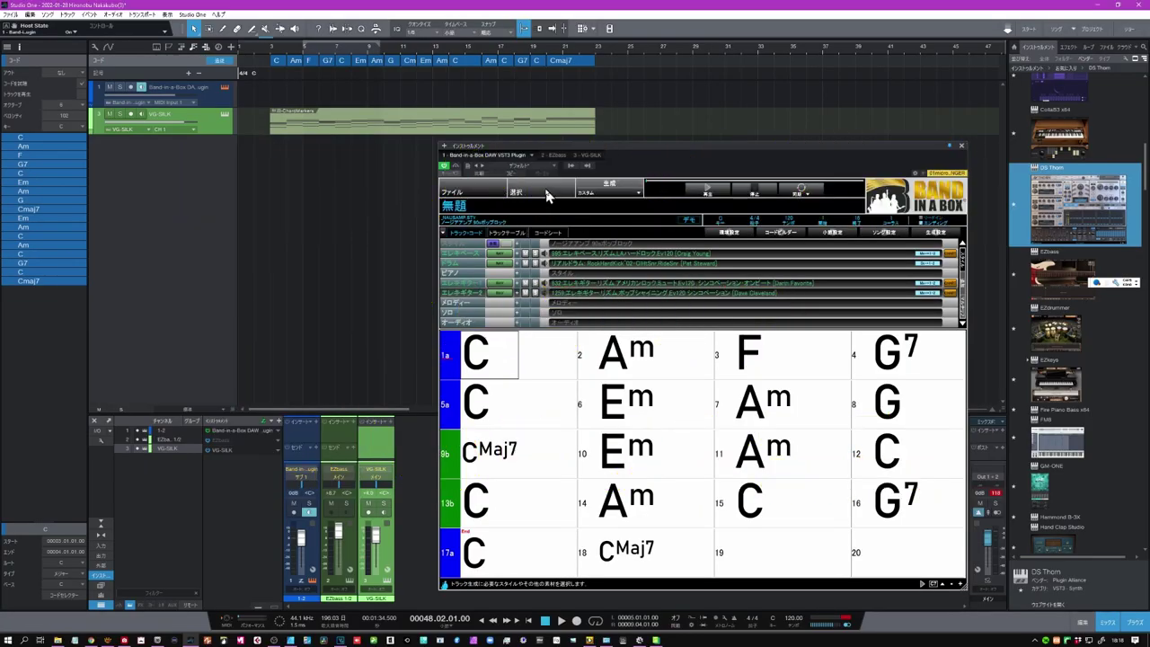
Set up the multi-riff tracks with the RealTrack アルトサックス,ソロ,スムーズジャズクール,Sw100 ブルージー
{"action": "left_click", "coordinate": [546, 195]}
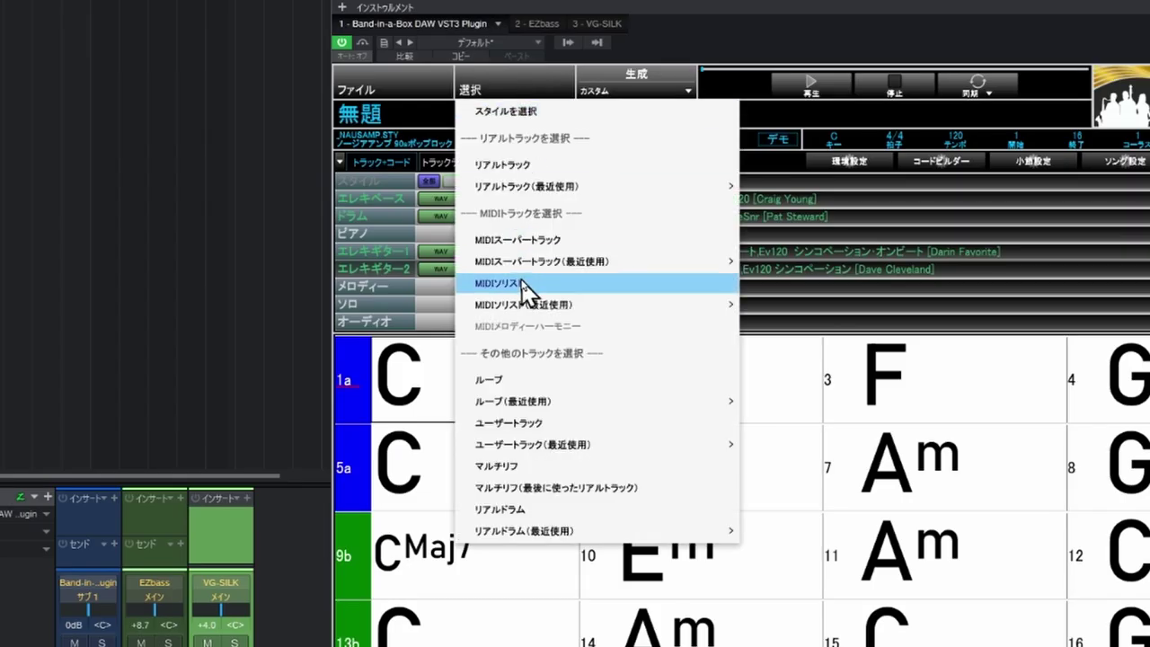
{"action": "left_click", "coordinate": [523, 466]}
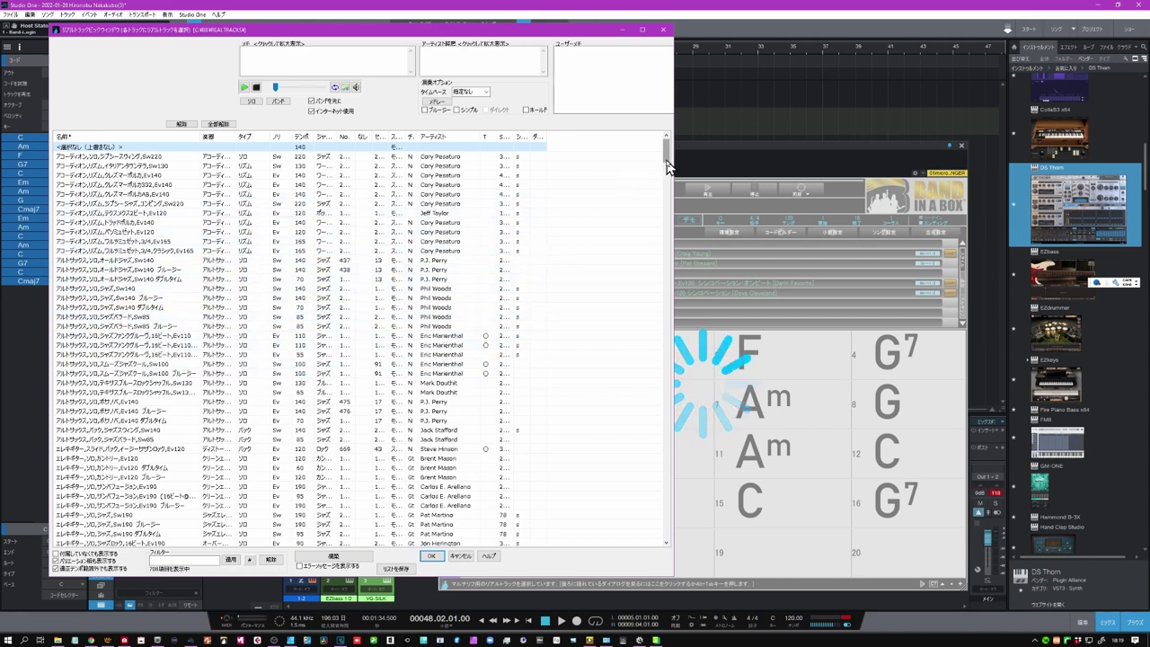
{"action": "left_click_drag", "start_coordinate": [667, 167], "coordinate": [665, 235]}
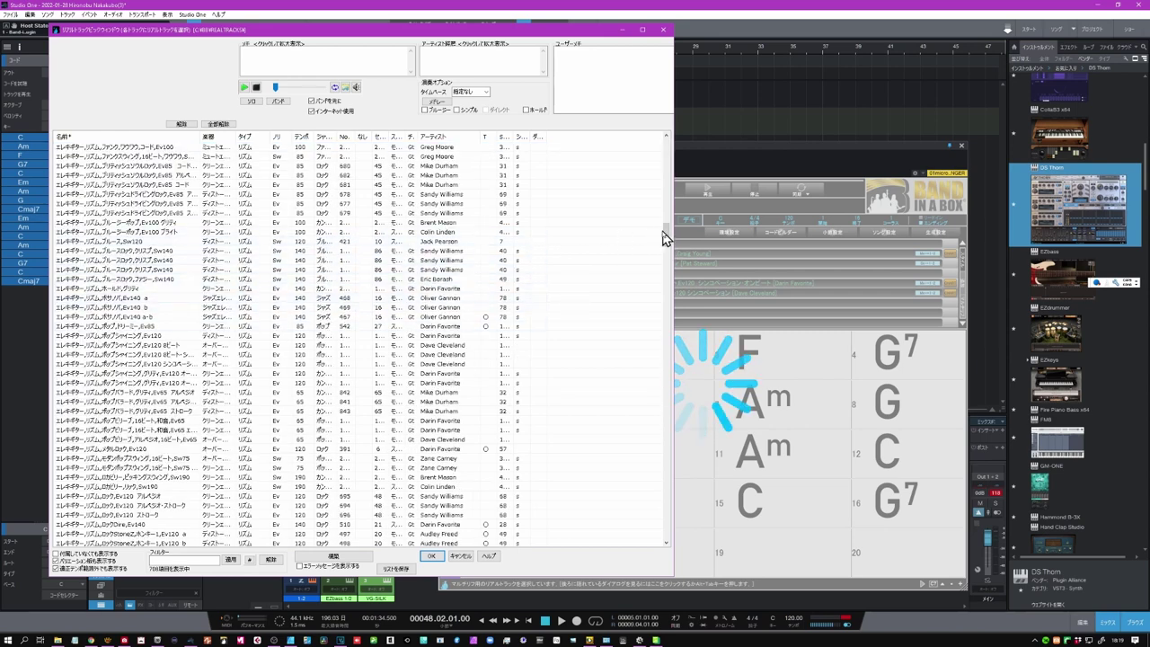
{"action": "left_click_drag", "start_coordinate": [668, 234], "coordinate": [692, 180]}
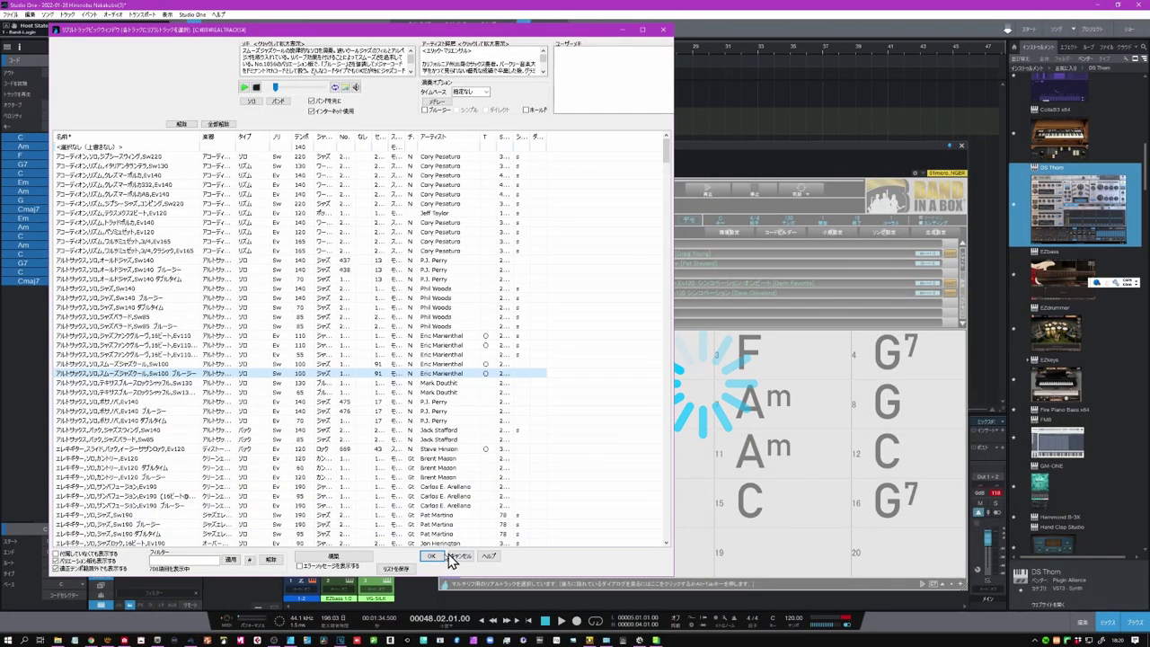
{"action": "left_click", "coordinate": [432, 557]}
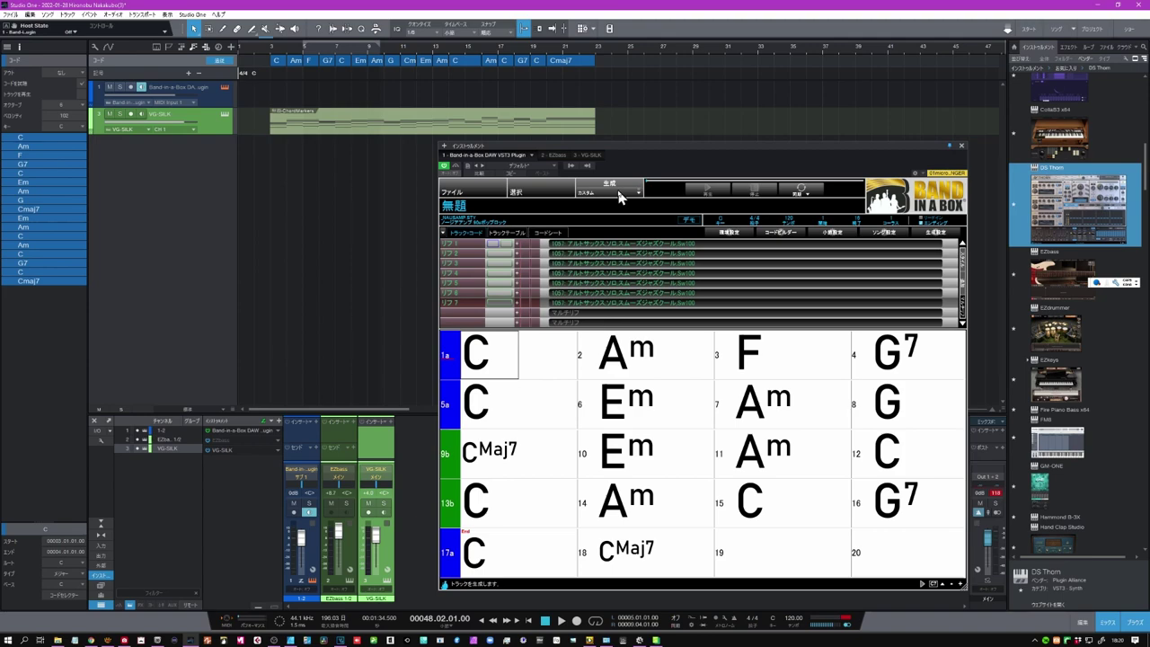
Generate multi-riffs only for the selected range of bars 5 to 12 (選択範囲のマルチリフ)
{"action": "left_click", "coordinate": [530, 64]}
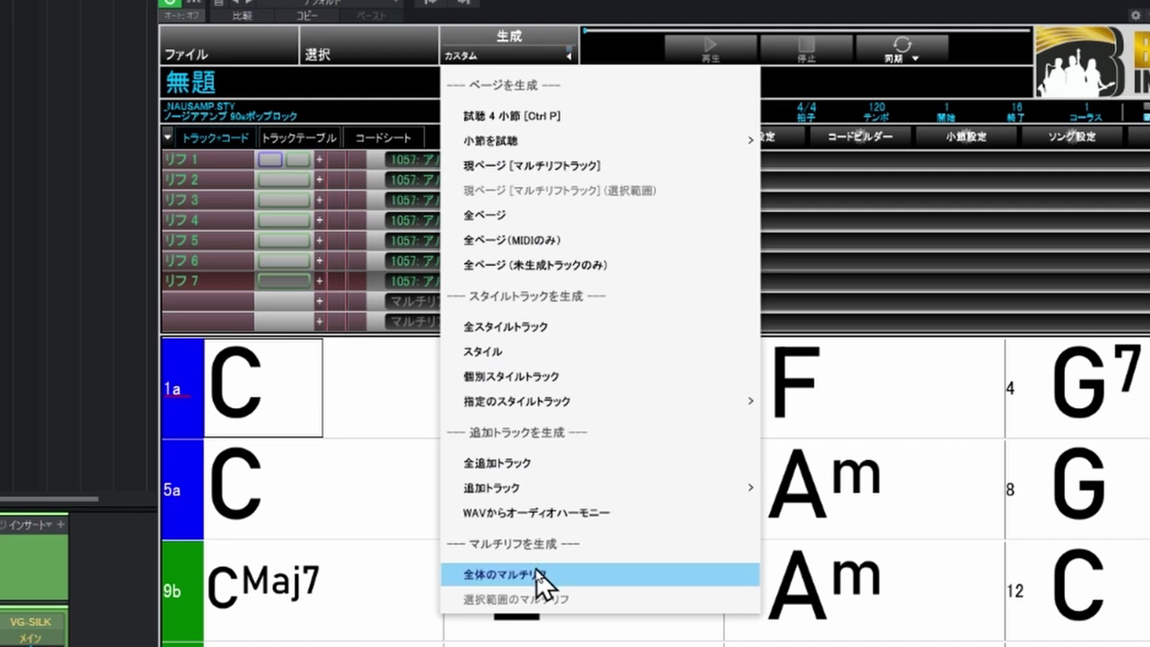
{"action": "left_click", "coordinate": [503, 574]}
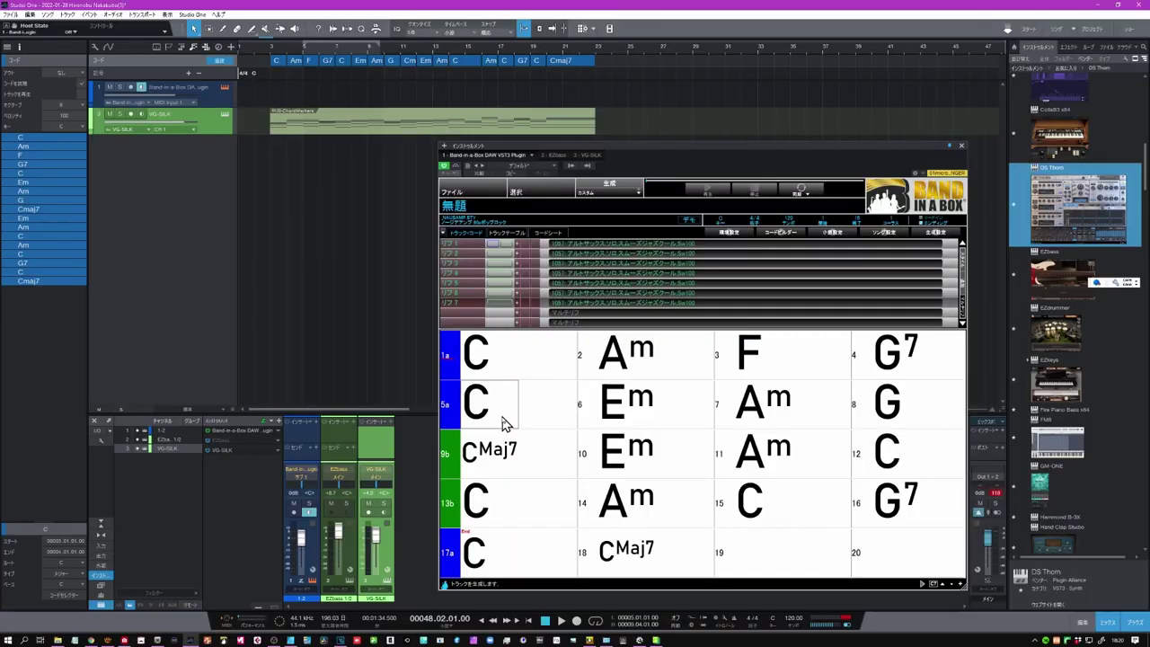
{"action": "left_click_drag", "start_coordinate": [503, 422], "coordinate": [859, 438]}
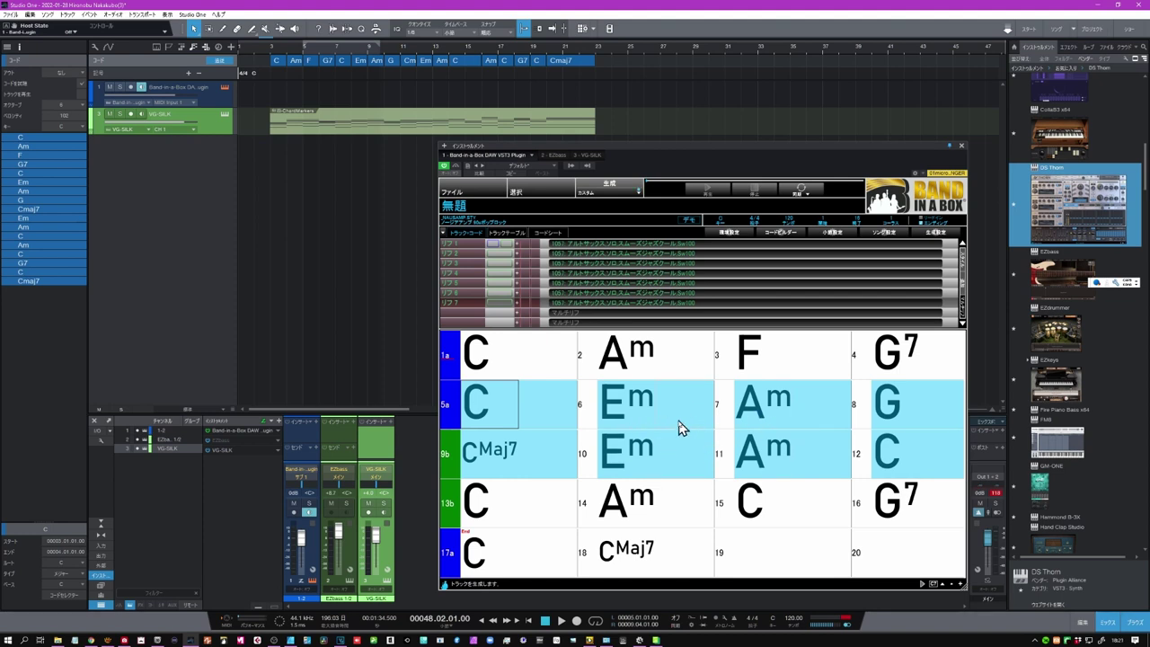
{"action": "left_click", "coordinate": [638, 192]}
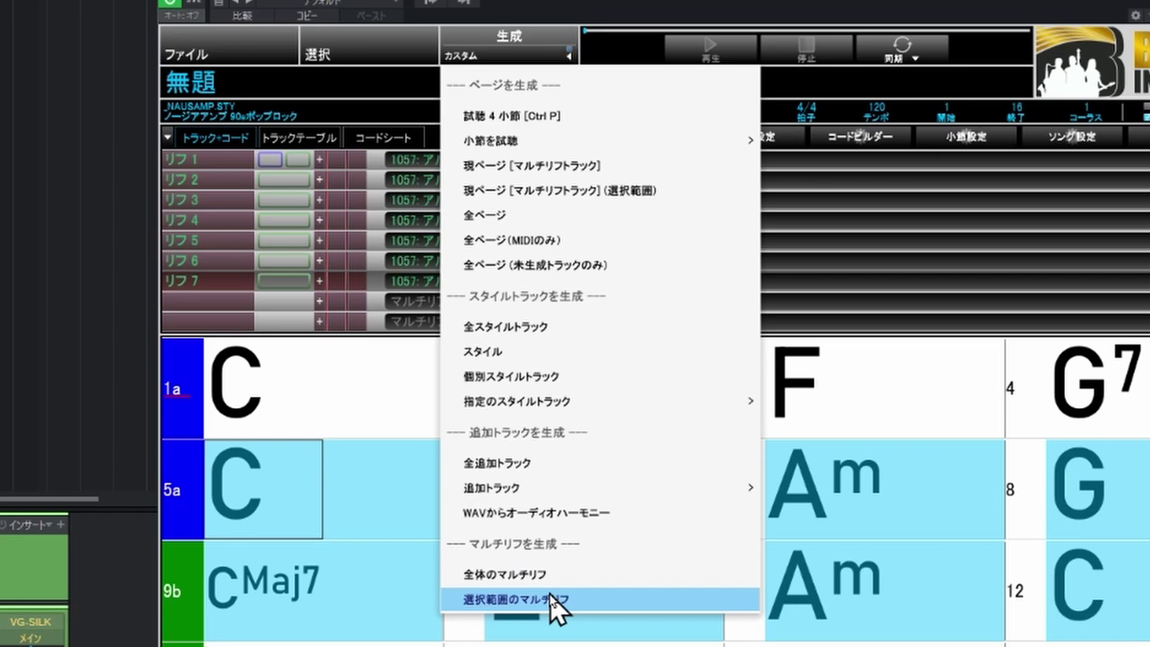
{"action": "left_click", "coordinate": [551, 601]}
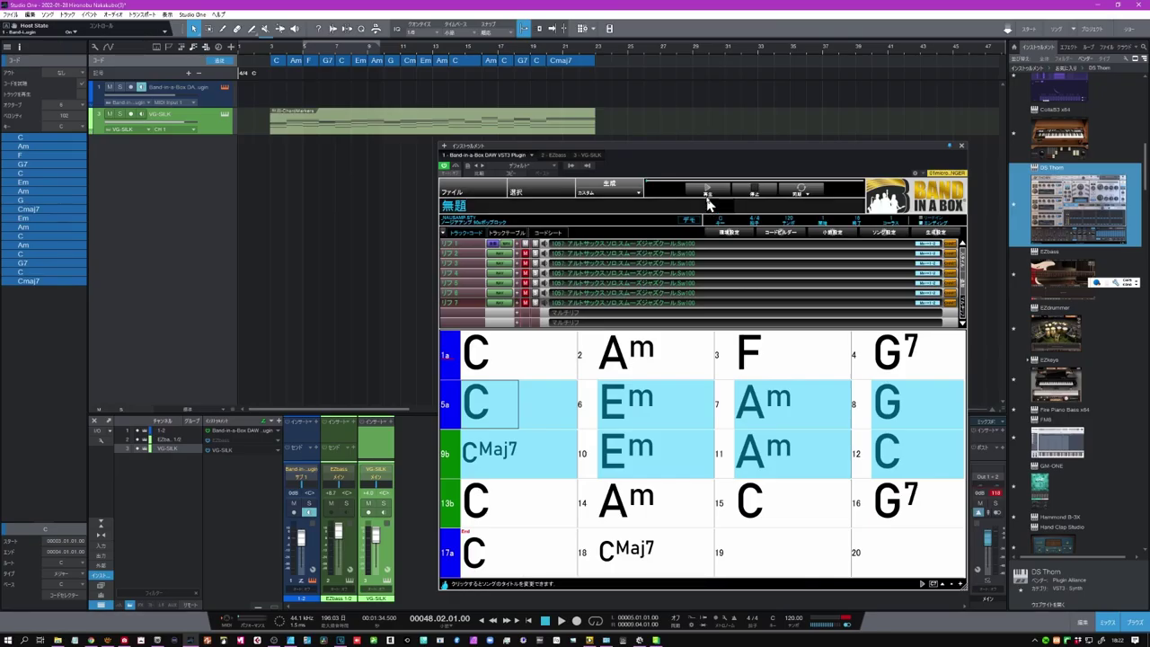
Audition riffs 1, 2 and 3 in turn by switching their mutes, leaving only riff 3 unmuted
{"action": "left_click", "coordinate": [706, 191]}
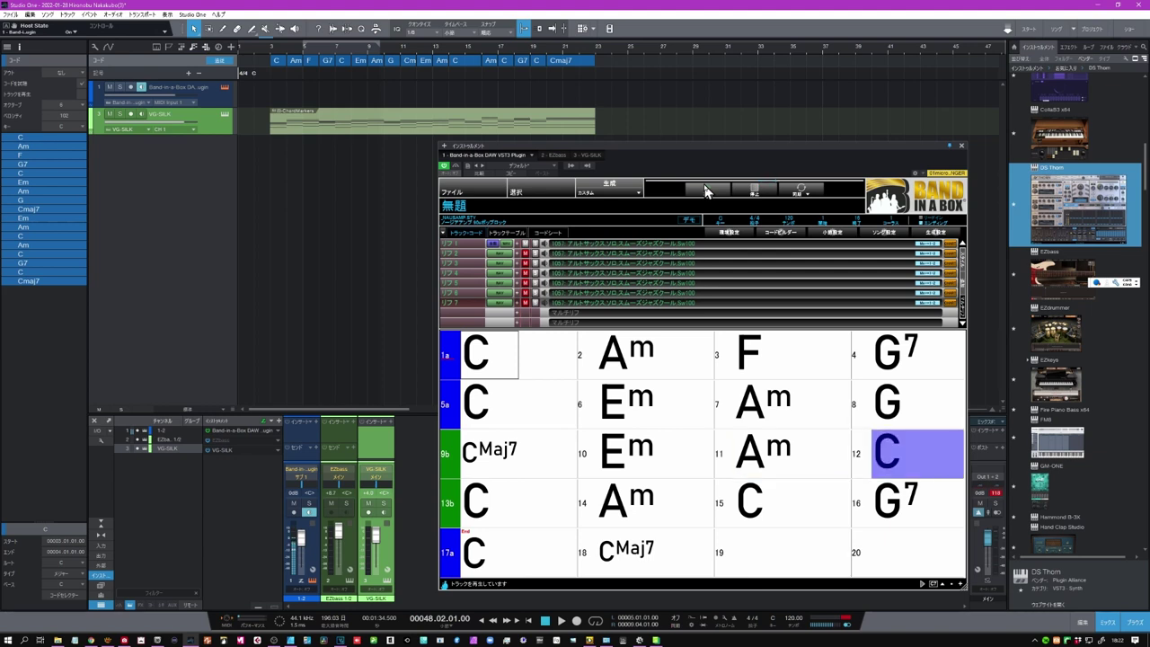
{"action": "left_click", "coordinate": [754, 196]}
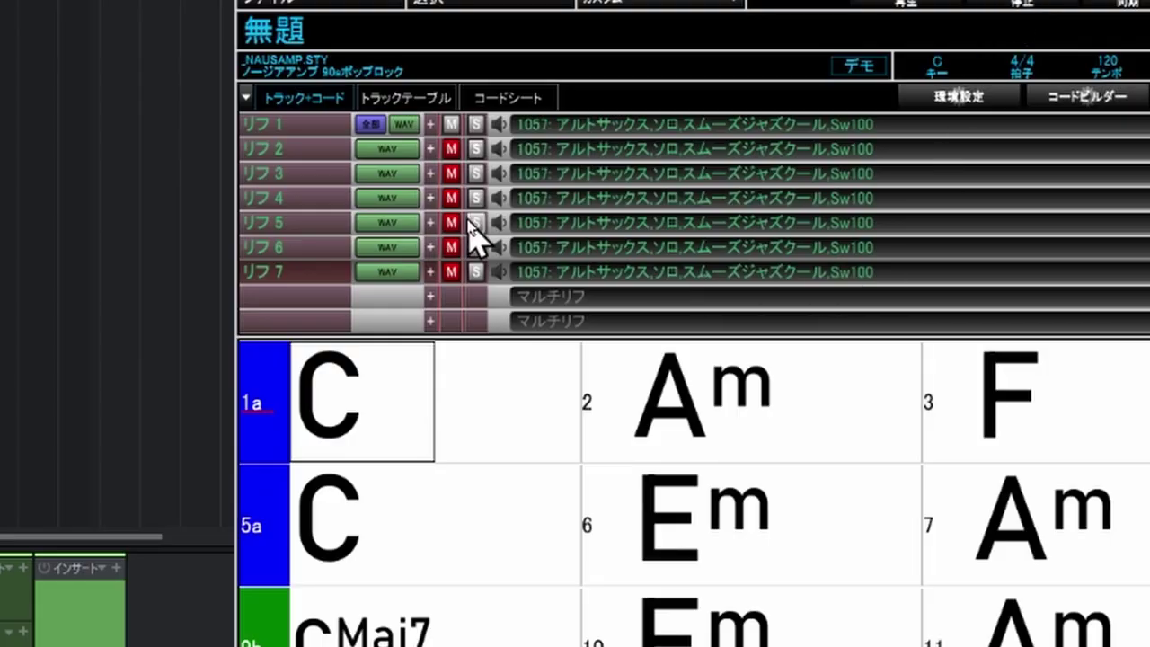
{"action": "left_click", "coordinate": [452, 126]}
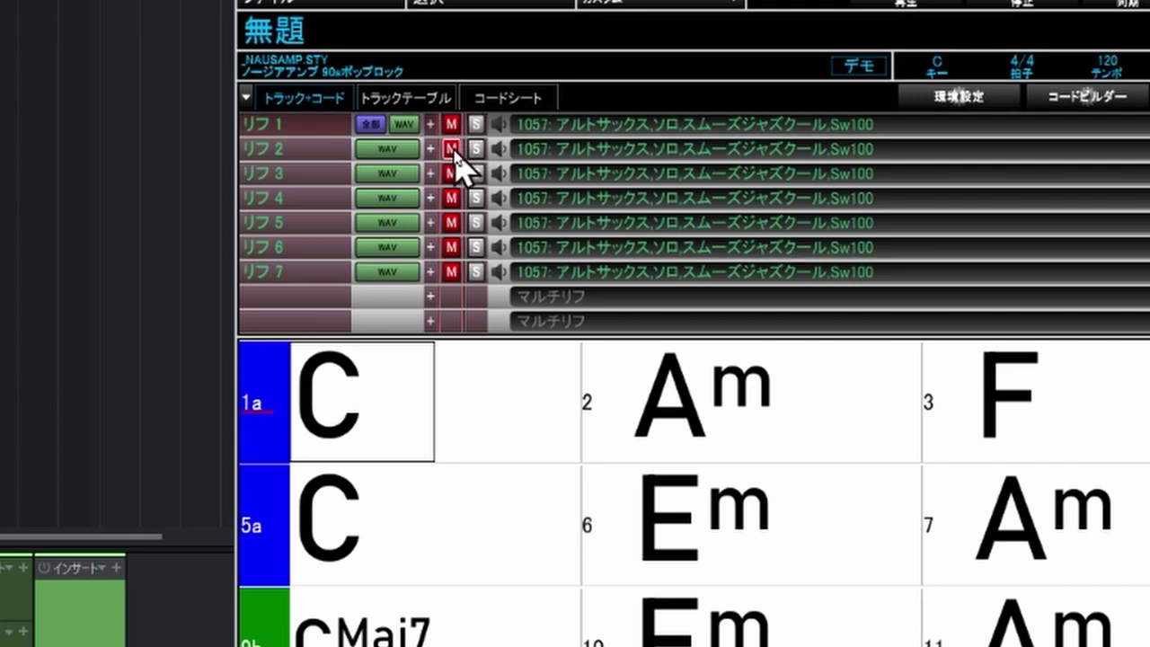
{"action": "left_click", "coordinate": [452, 149]}
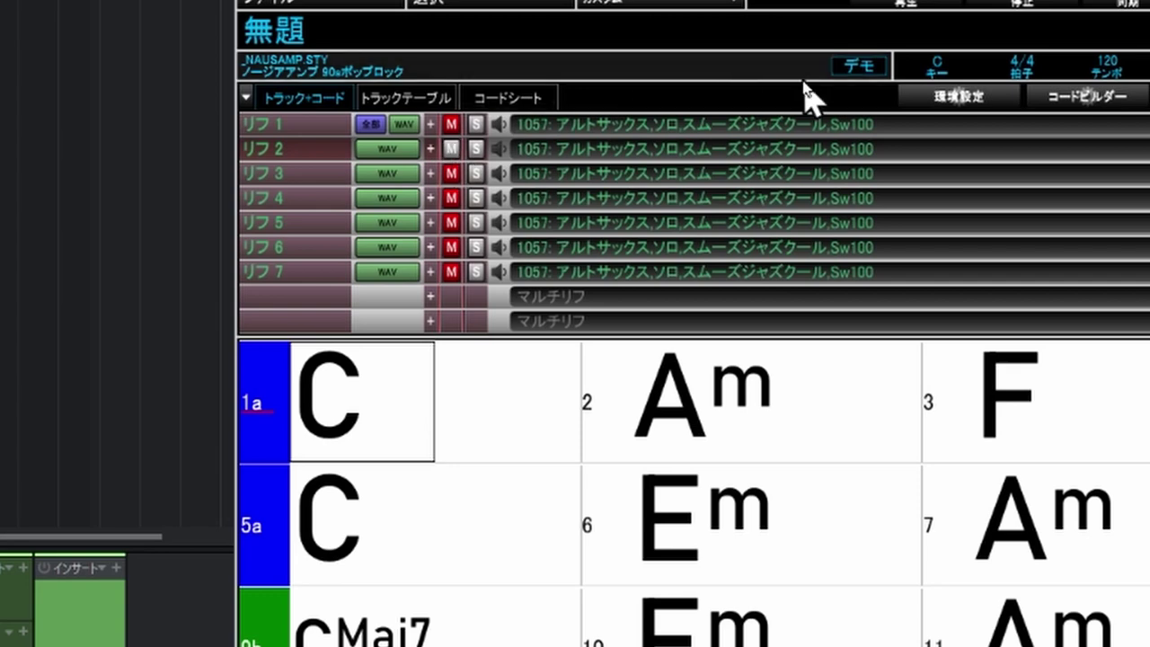
{"action": "left_click", "coordinate": [1088, 416]}
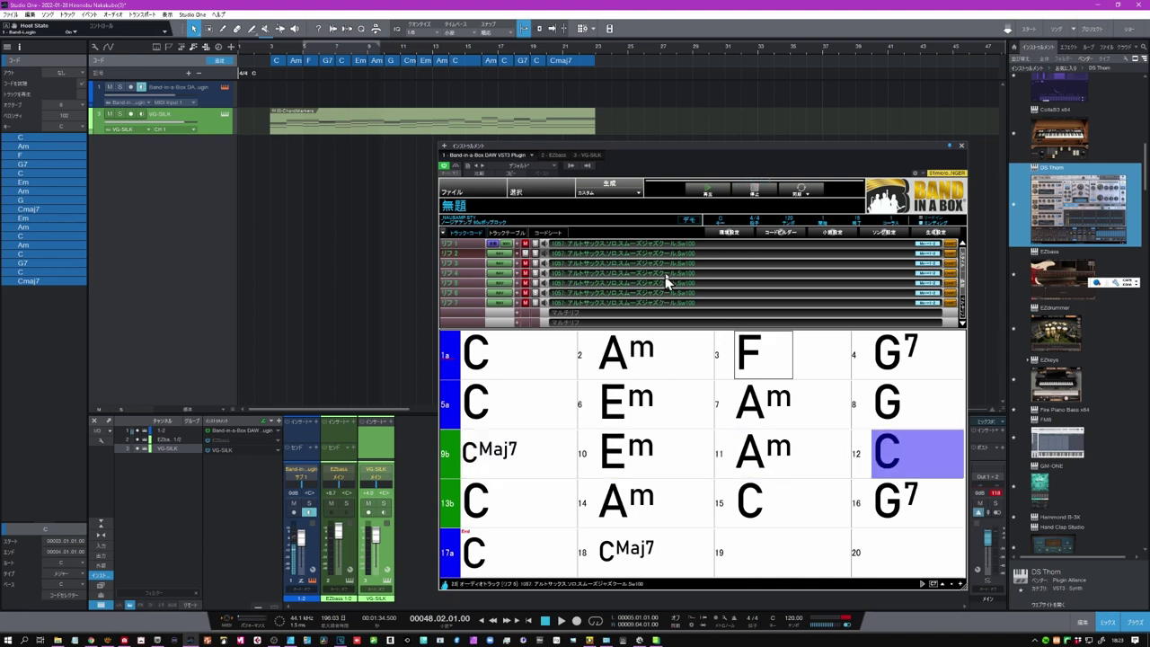
{"action": "left_click", "coordinate": [753, 191]}
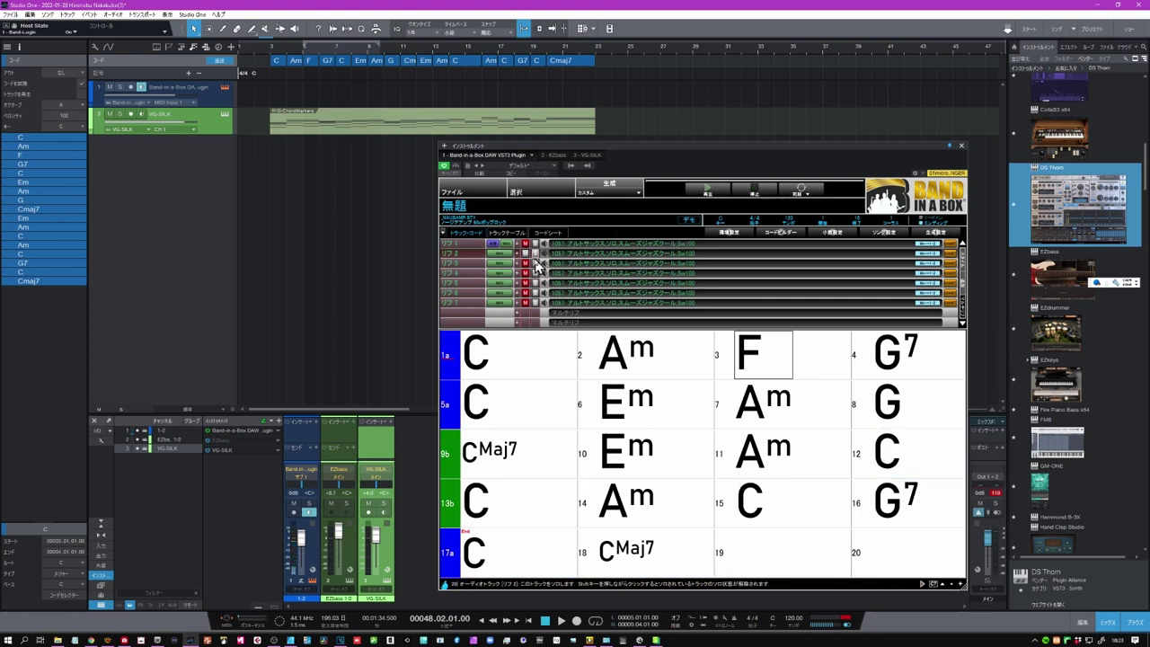
{"action": "left_click", "coordinate": [781, 359]}
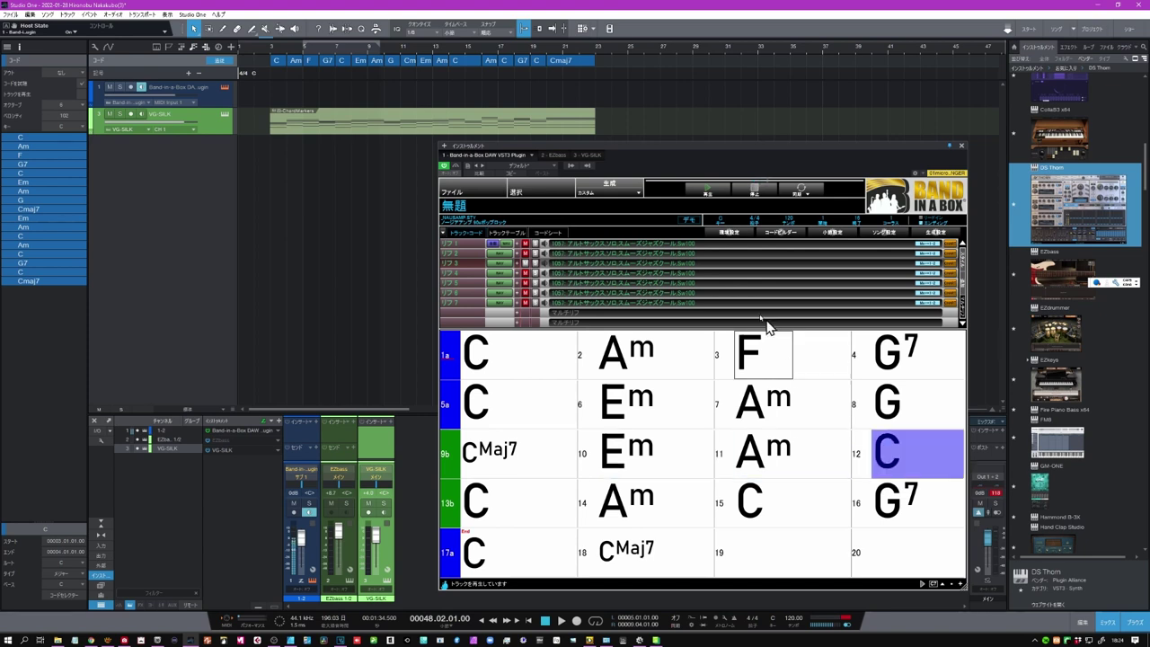
{"action": "left_click", "coordinate": [755, 191]}
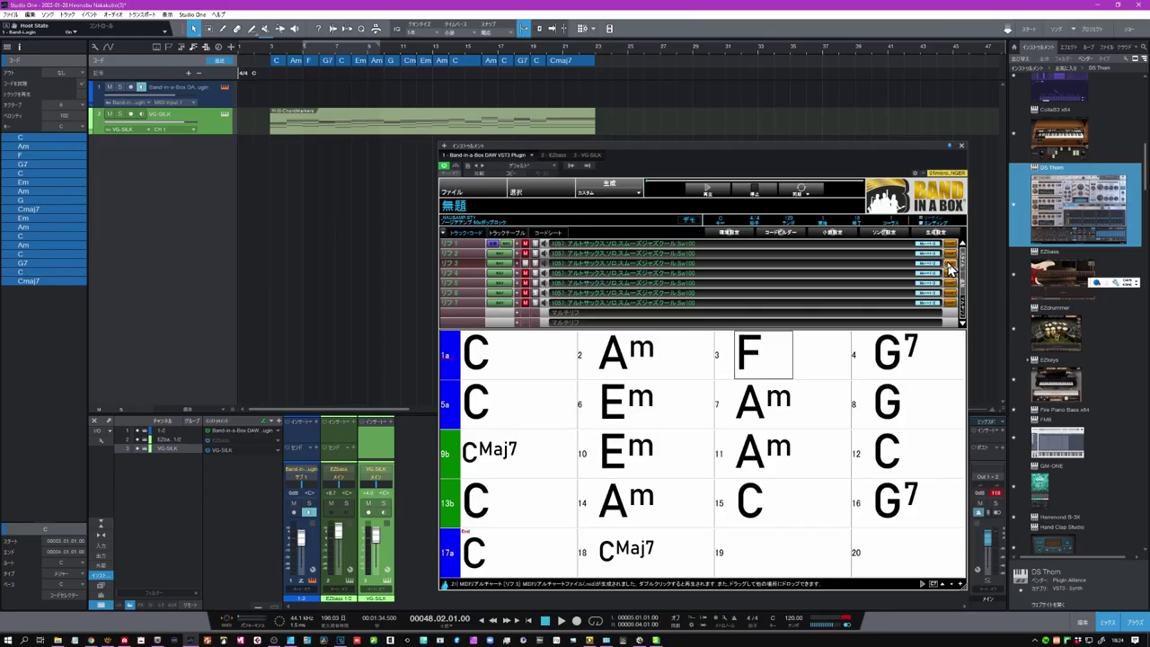
Place riff 3's MIDI on a new track at bar 7 of the arrangement and assign the EZkeys instrument to it
{"action": "left_click_drag", "start_coordinate": [950, 268], "coordinate": [370, 186]}
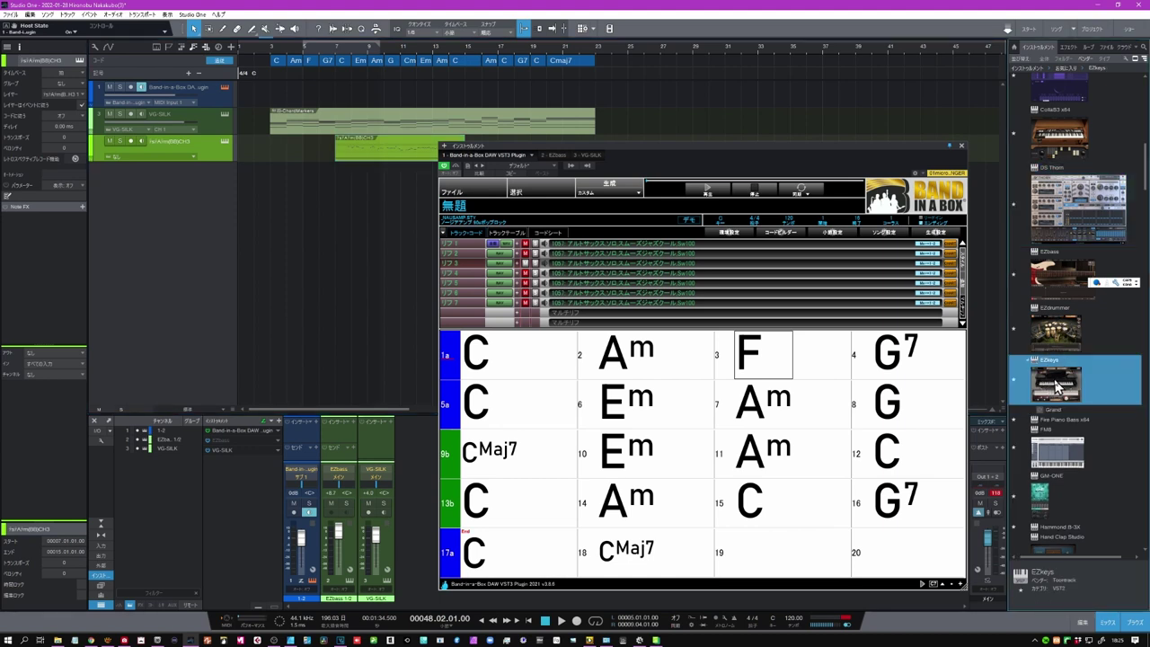
{"action": "left_click_drag", "start_coordinate": [1057, 386], "coordinate": [207, 142]}
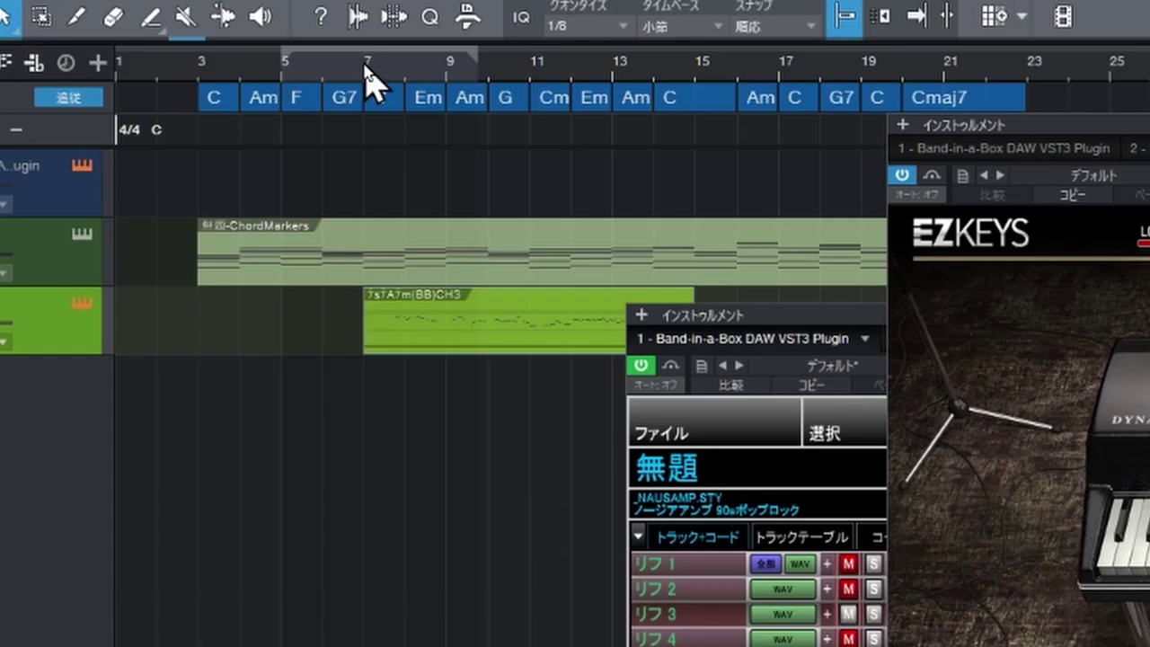
Audition the EZkeys riff in the arrangement, then adjust the EZkeys output volume and close its window
{"action": "left_click_drag", "start_coordinate": [369, 76], "coordinate": [286, 65]}
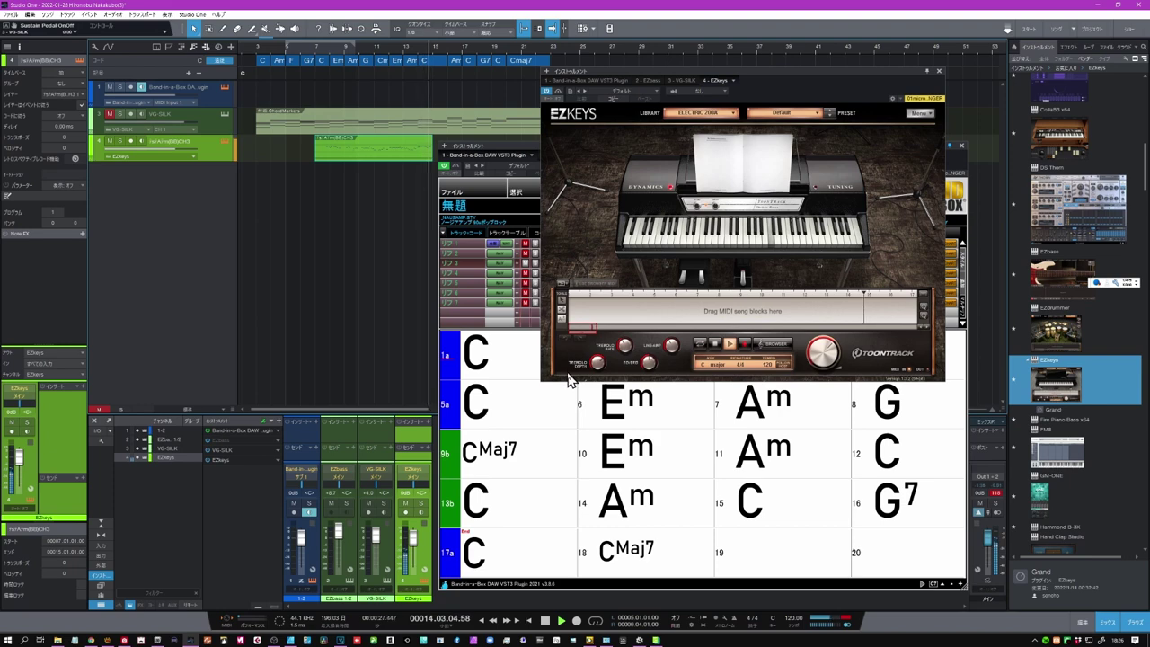
{"action": "left_click", "coordinate": [544, 621]}
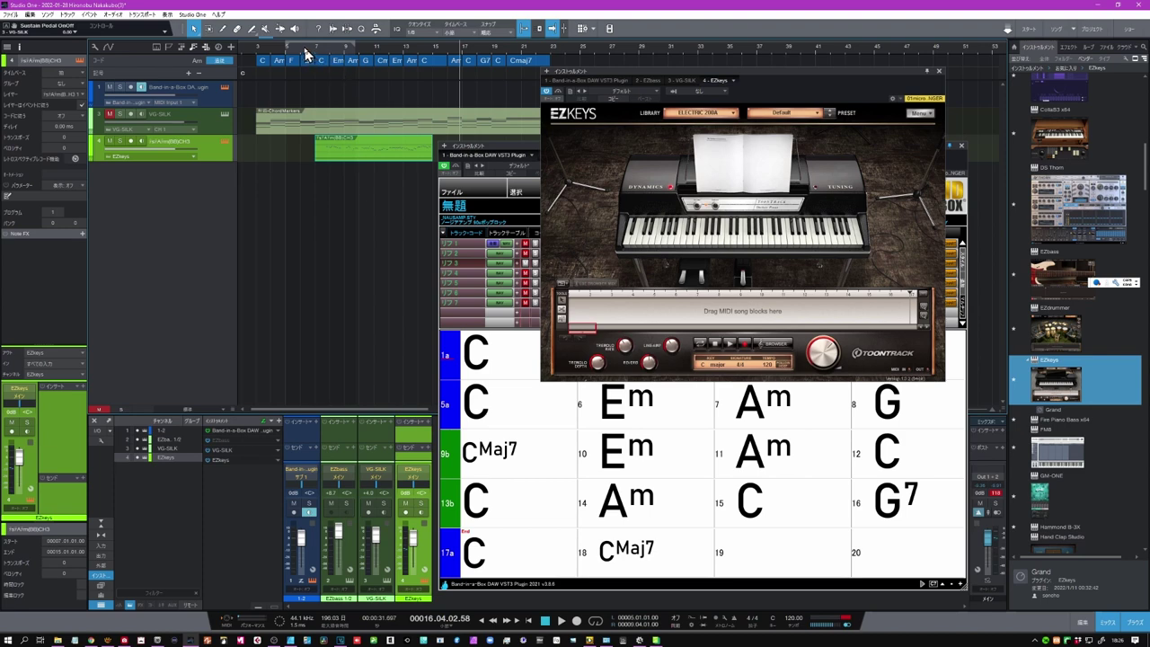
{"action": "left_click", "coordinate": [302, 83]}
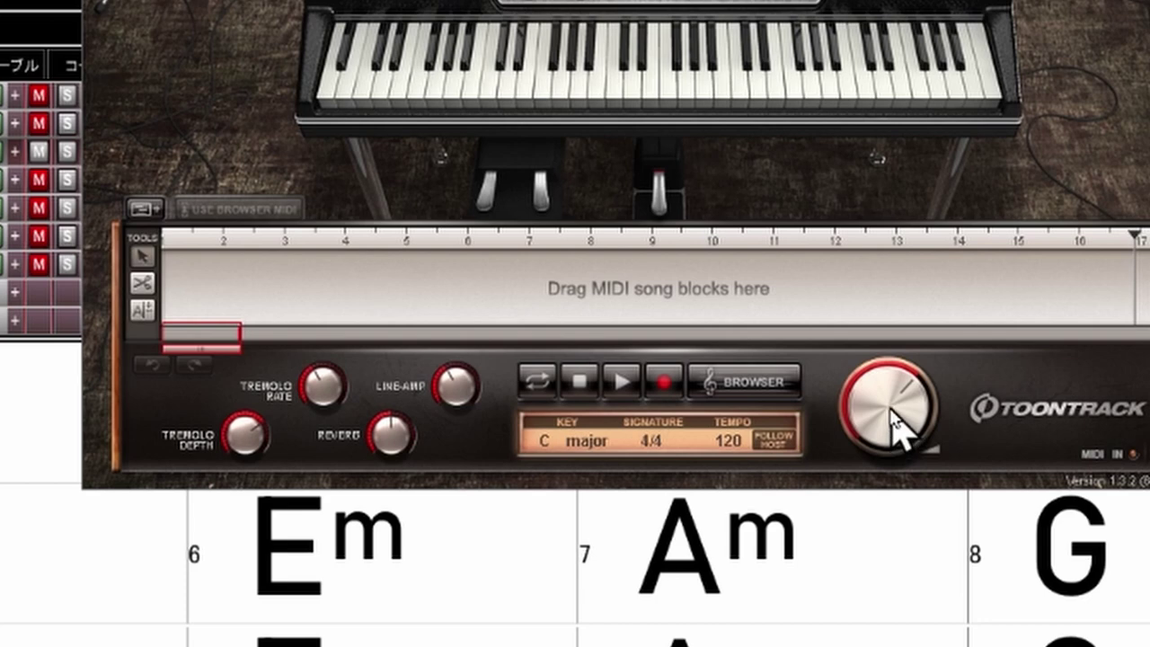
{"action": "left_click_drag", "start_coordinate": [892, 418], "coordinate": [907, 388]}
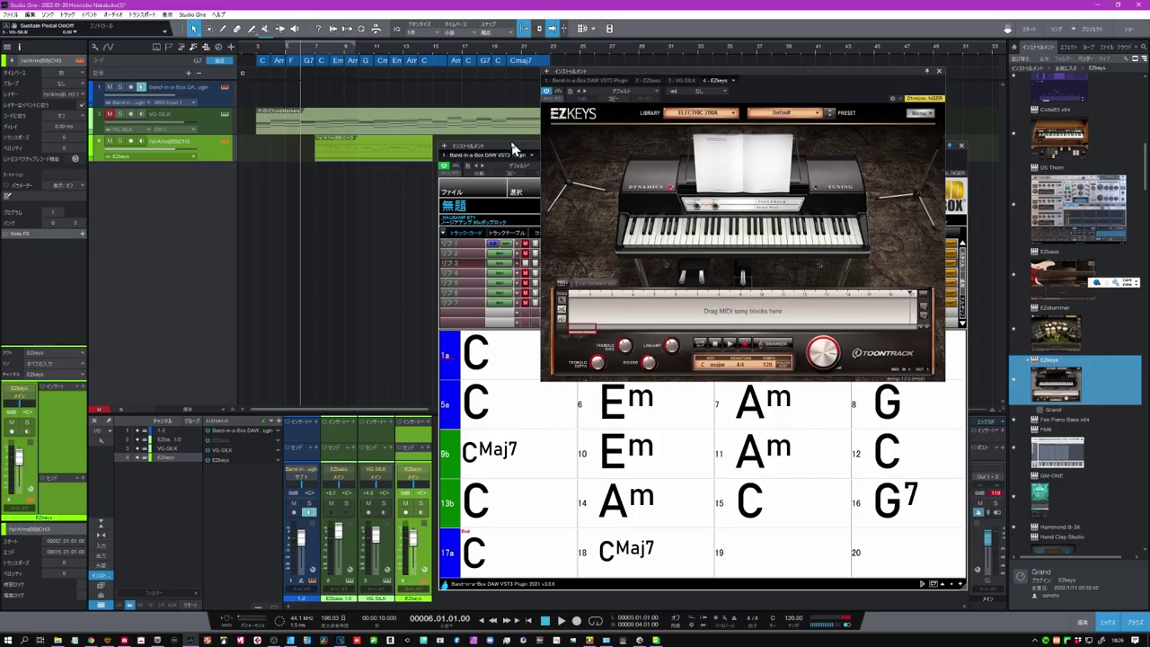
{"action": "left_click", "coordinate": [939, 70]}
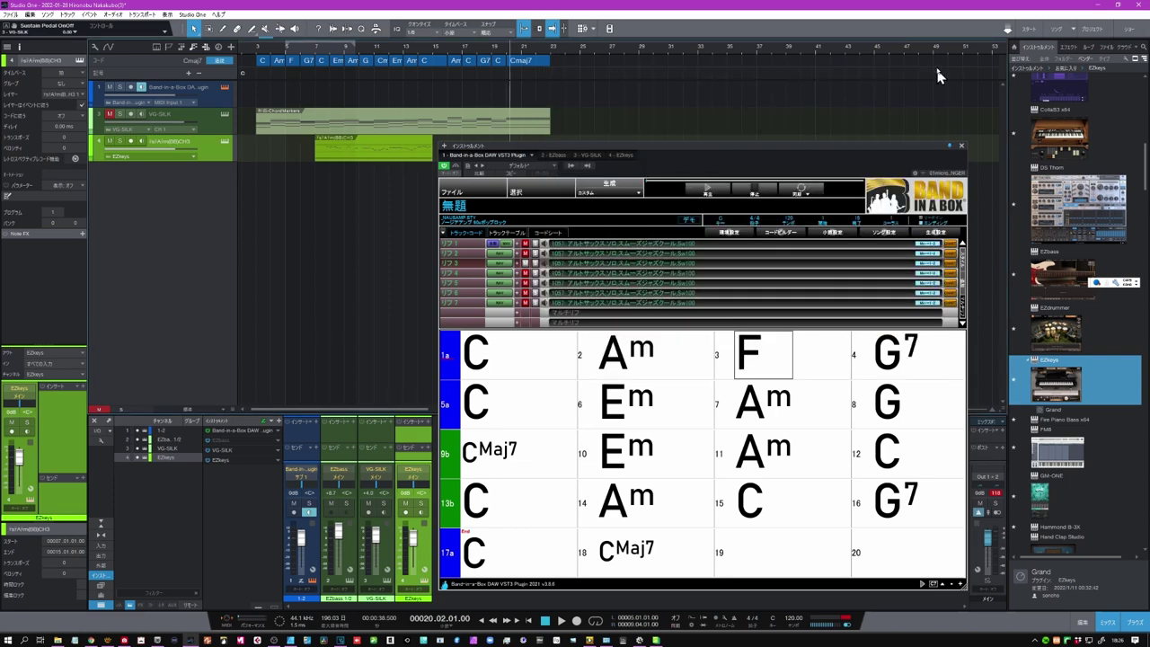
Turn on the Band-in-a-Box plugin's sync (同期) with the host and play the arrangement
{"action": "left_click", "coordinate": [805, 196]}
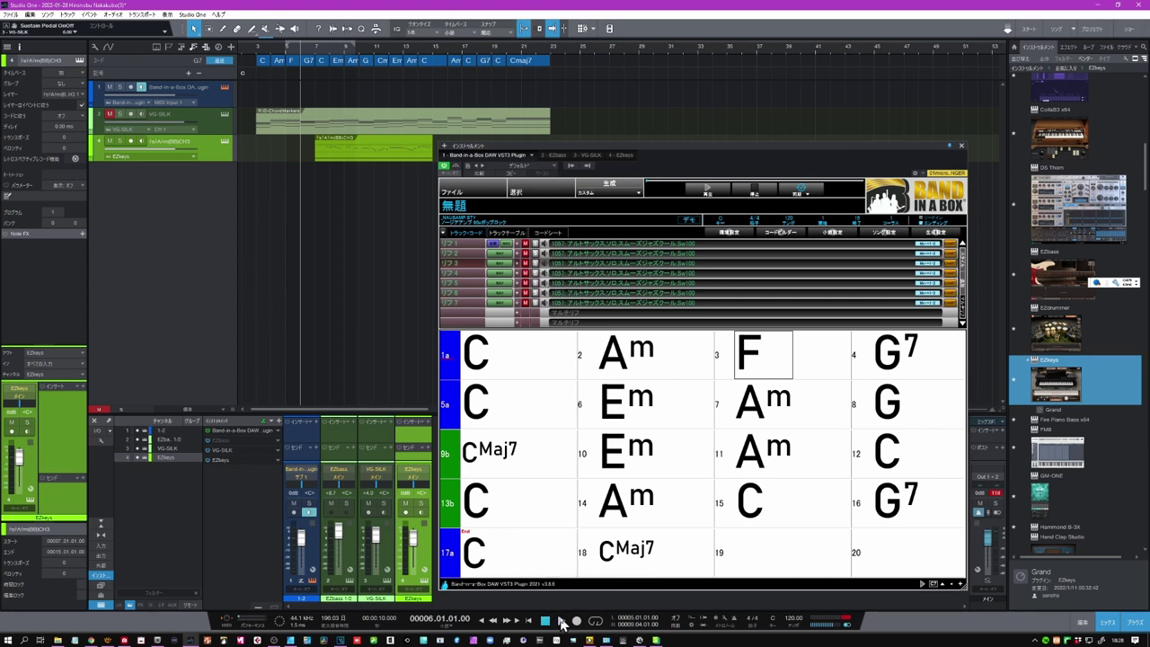
{"action": "left_click", "coordinate": [560, 621]}
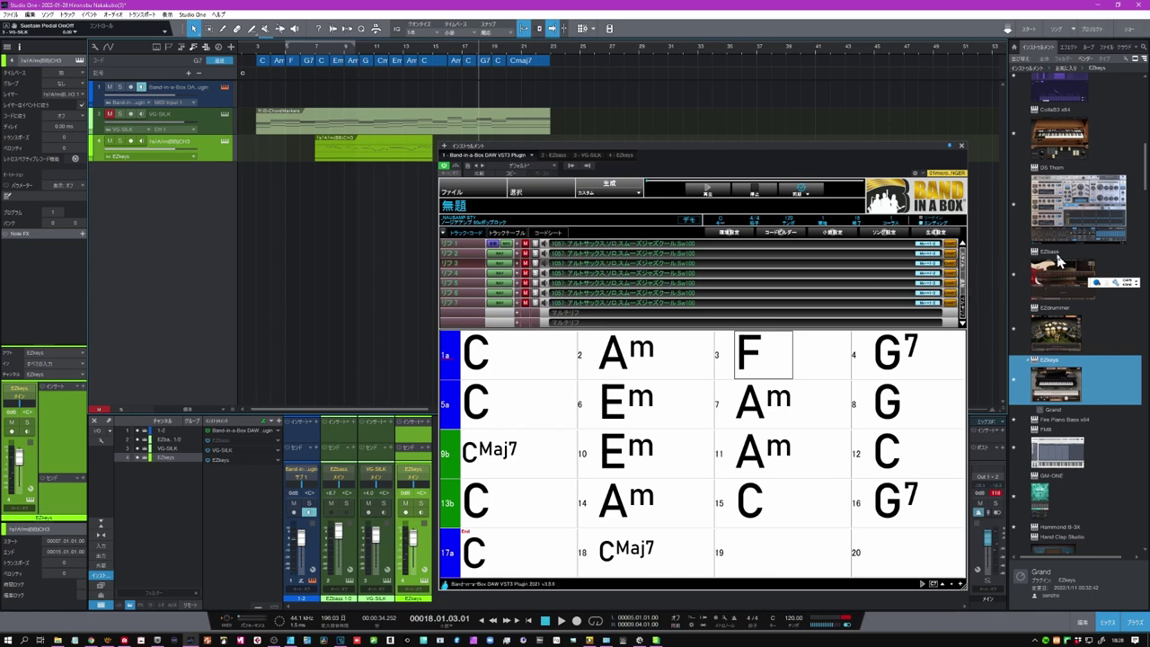
Find the sforzando VST_x64 instrument and assign it to the riff's MIDI track in place of EZkeys
{"action": "scroll", "coordinate": [1070, 259], "scroll_direction": "down", "scroll_amount": 15}
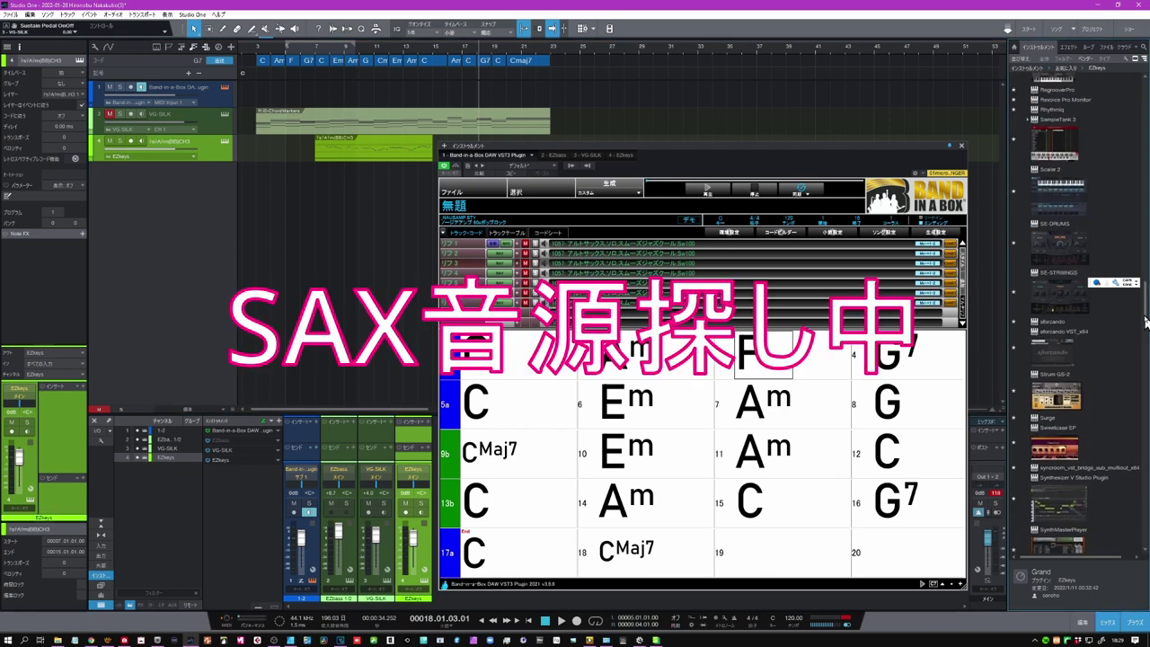
{"action": "left_click", "coordinate": [1051, 325]}
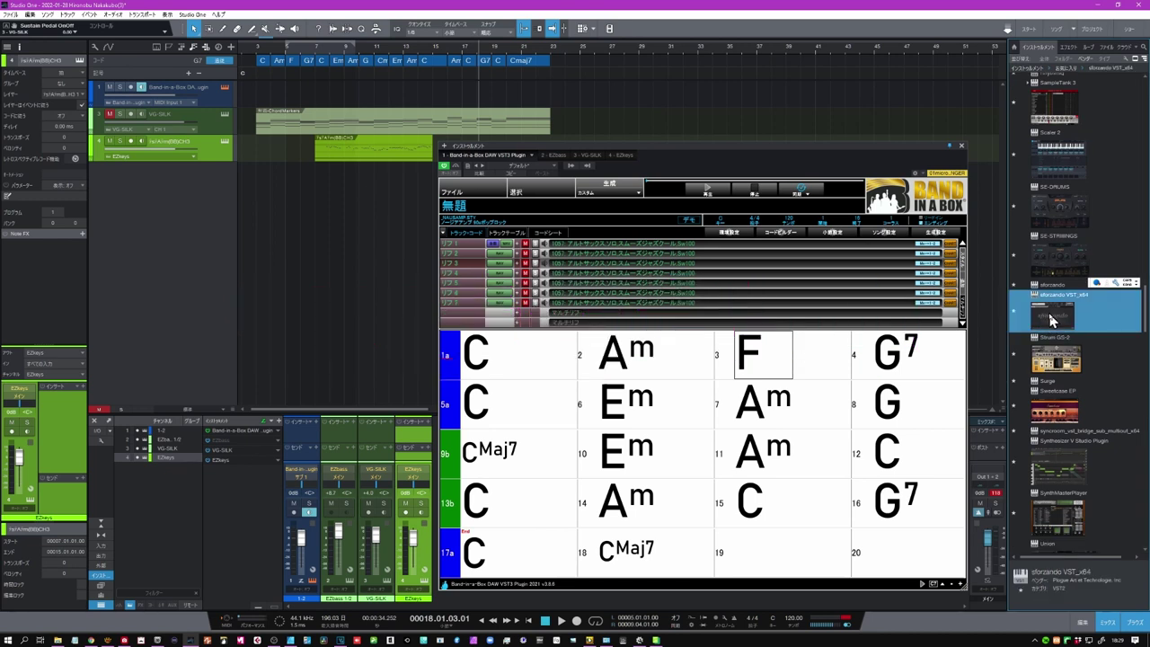
{"action": "left_click_drag", "start_coordinate": [1053, 320], "coordinate": [218, 154]}
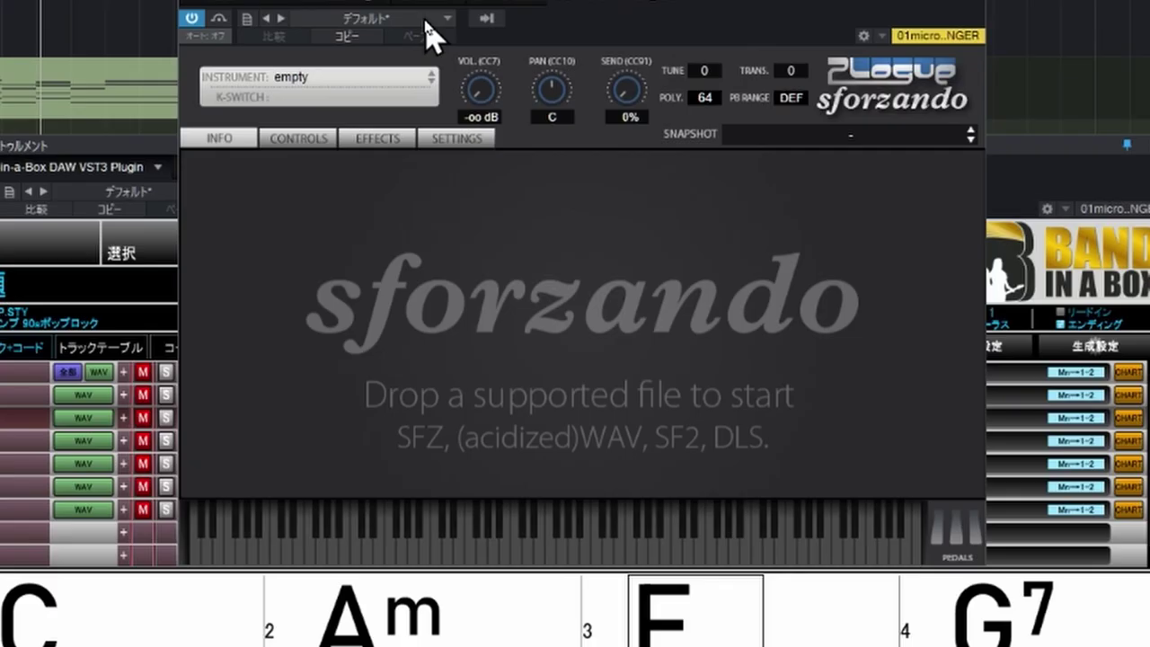
Load the Sax Alto sound from DSK Music - Saxophones in sforzando and audition the arrangement from bar 6
{"action": "left_click", "coordinate": [622, 117]}
{"action": "mouse_move", "coordinate": [683, 181]}
{"action": "mouse_move", "coordinate": [729, 193]}
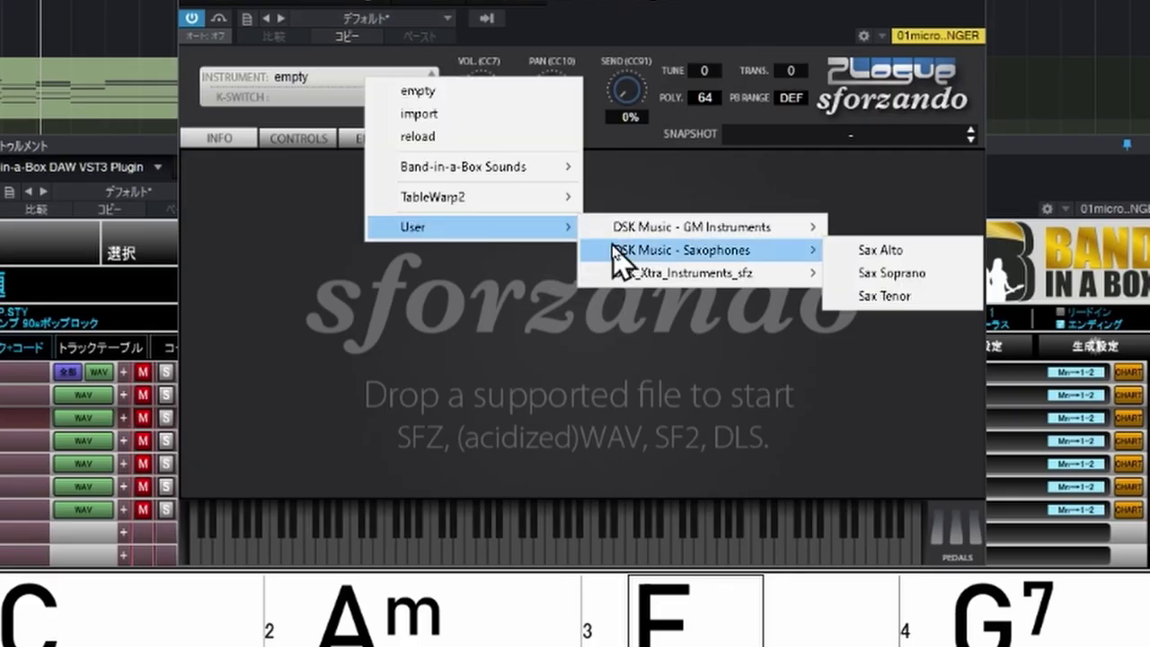
{"action": "left_click", "coordinate": [865, 251]}
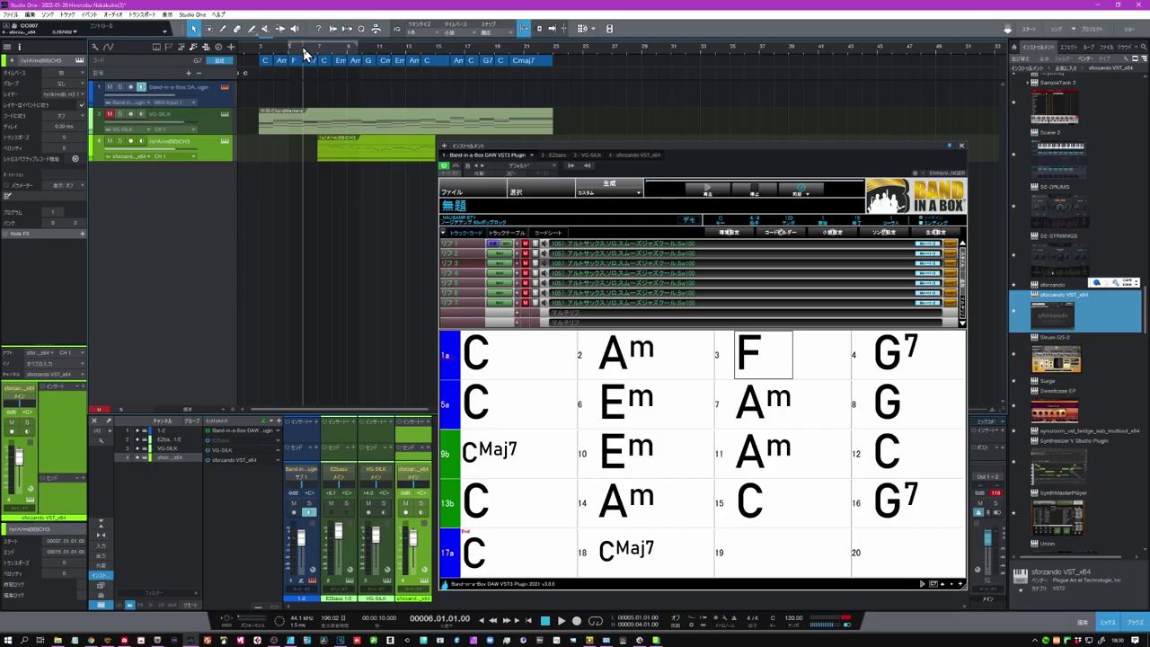
{"action": "left_click", "coordinate": [561, 621]}
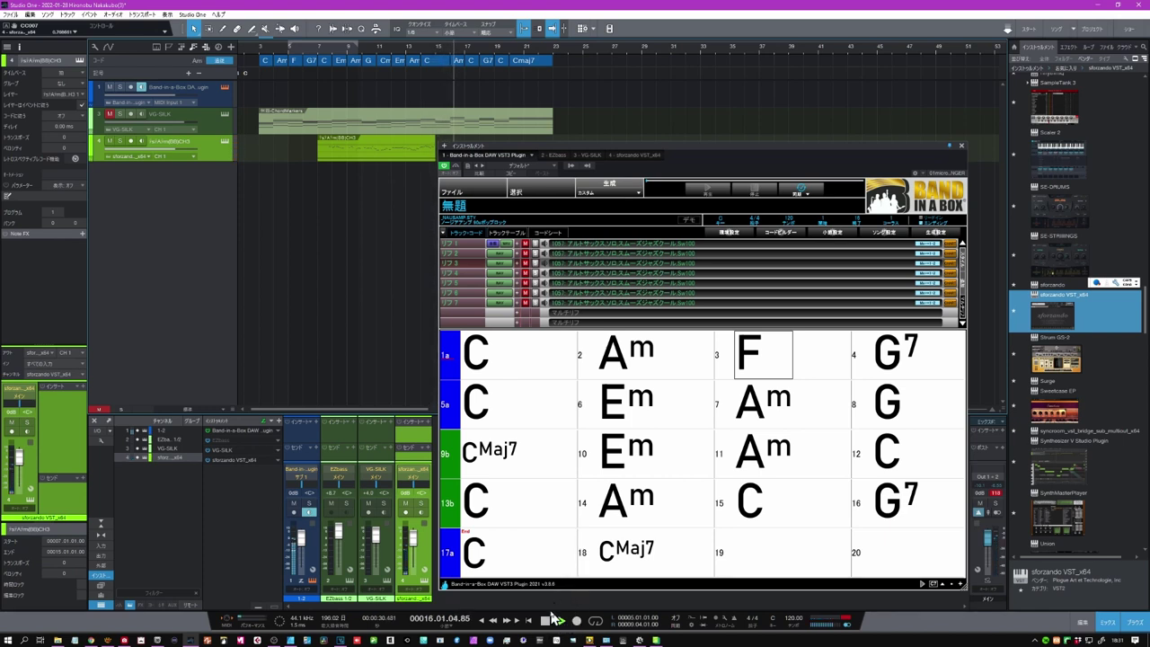
{"action": "left_click", "coordinate": [546, 621]}
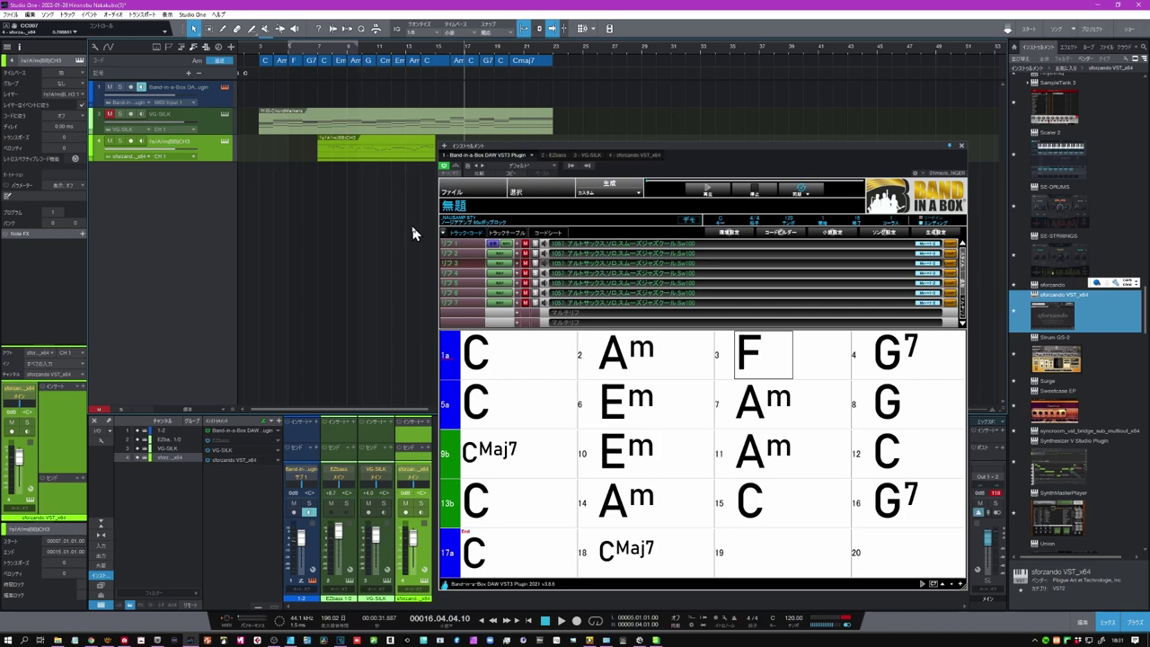
Switch sforzando to the Sax Soprano sound from DSK Music - Saxophones, audition the arrangement, and close both instrument windows
{"action": "left_click", "coordinate": [224, 142]}
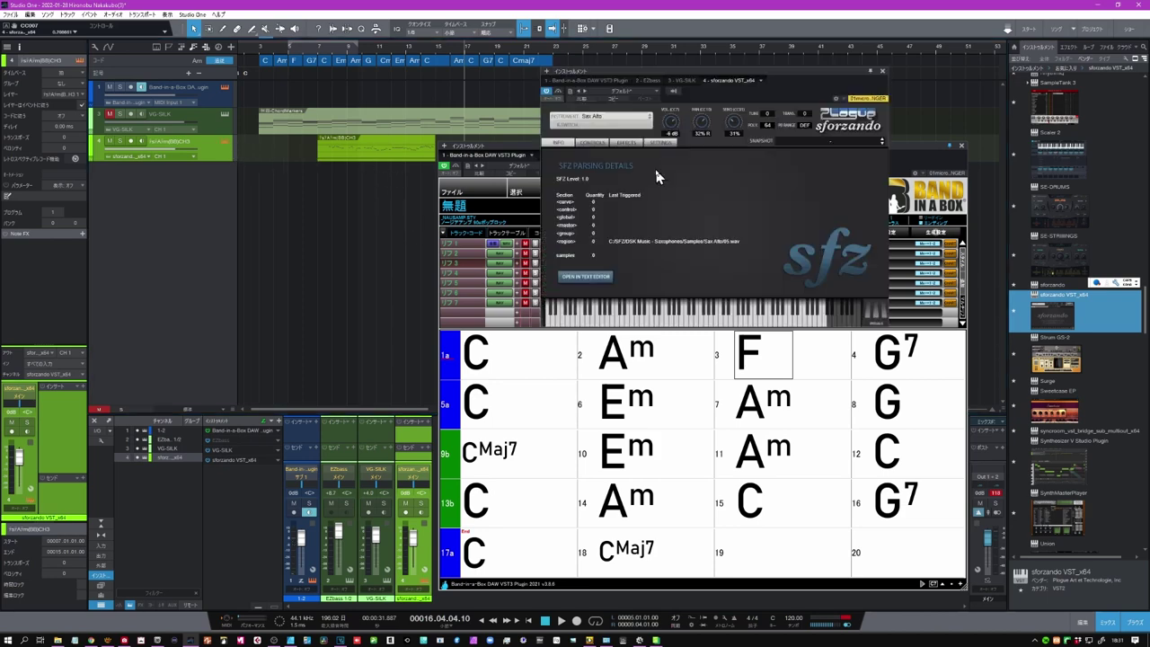
{"action": "left_click", "coordinate": [620, 121]}
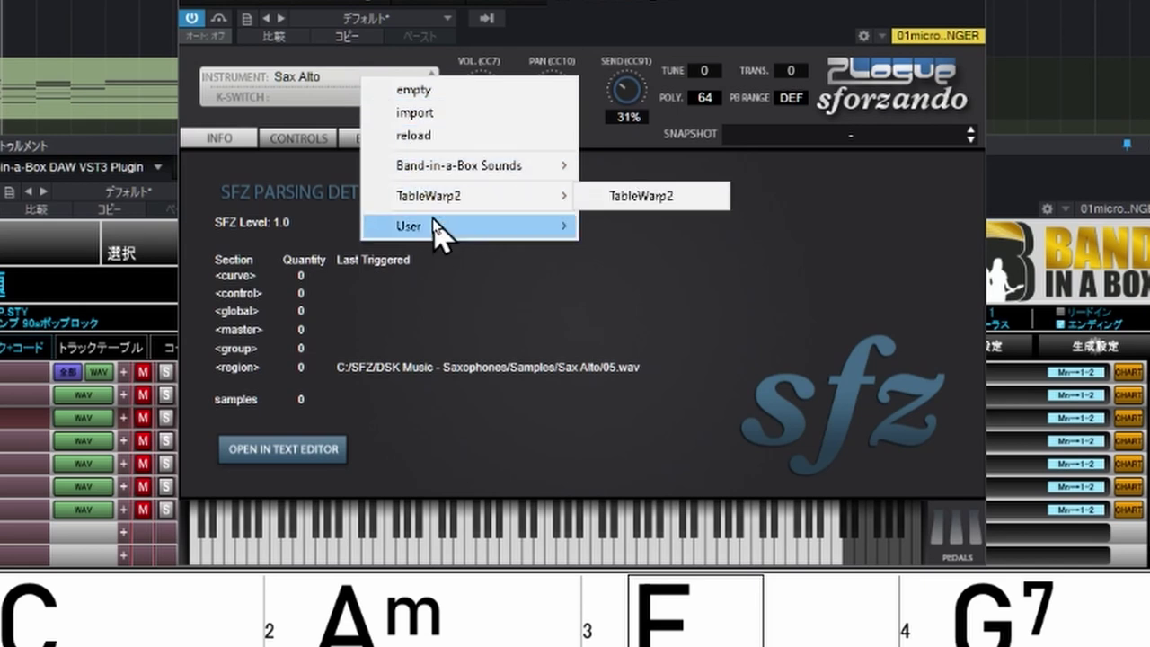
{"action": "mouse_move", "coordinate": [437, 232]}
{"action": "mouse_move", "coordinate": [745, 255]}
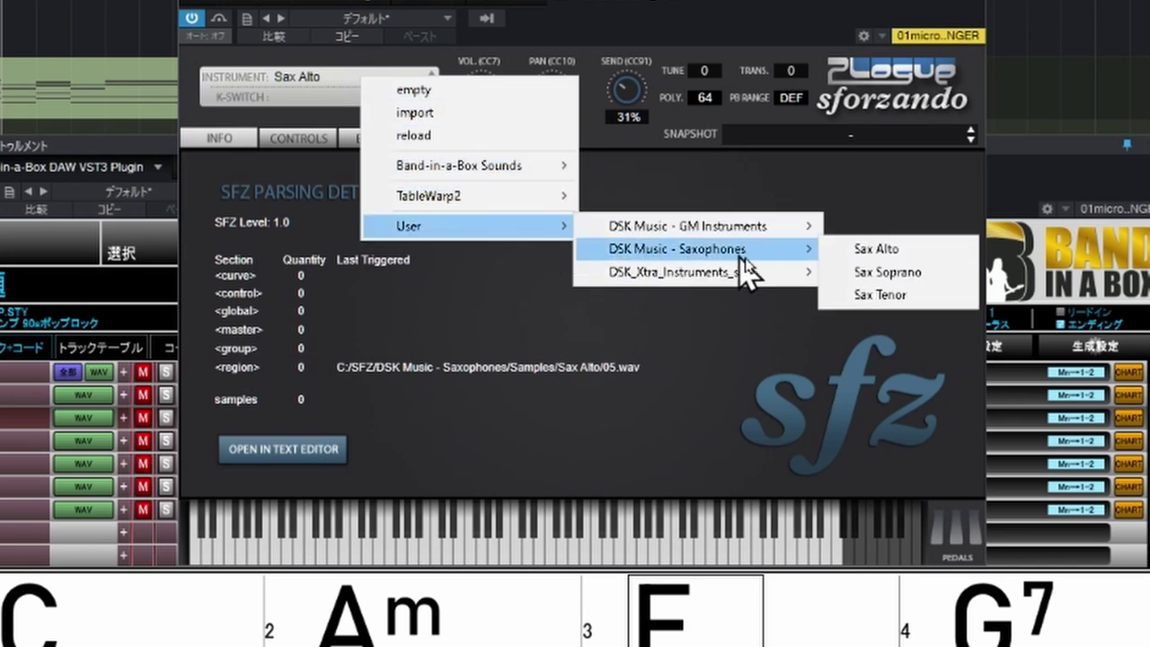
{"action": "left_click", "coordinate": [874, 273]}
{"action": "left_click", "coordinate": [560, 620]}
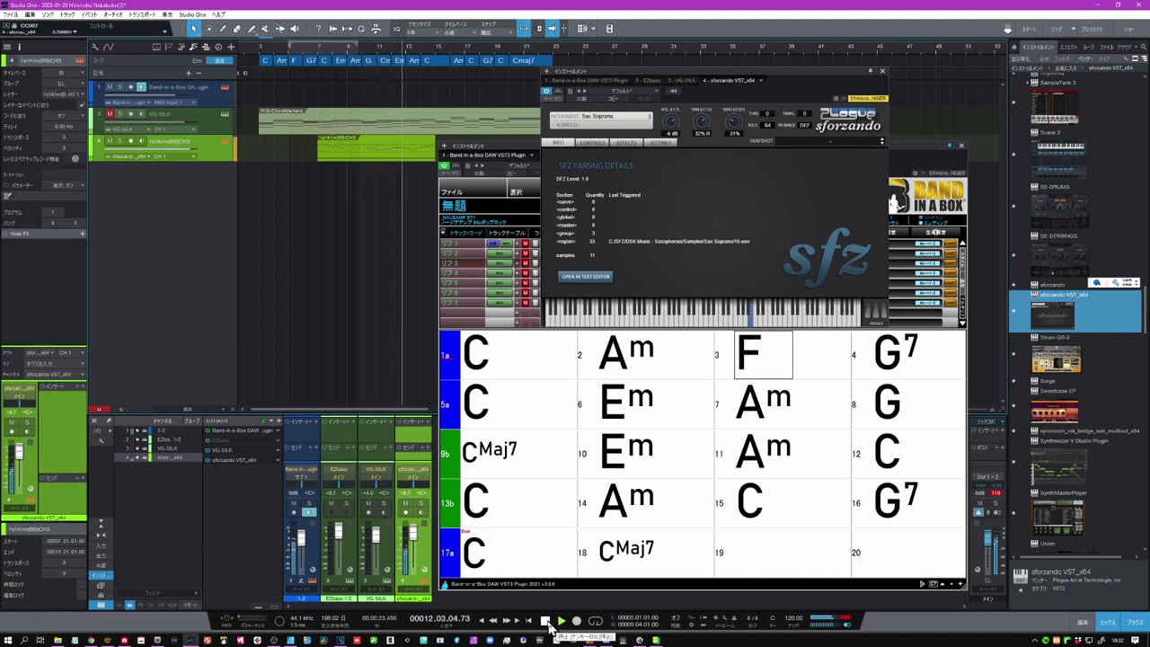
{"action": "left_click", "coordinate": [547, 621]}
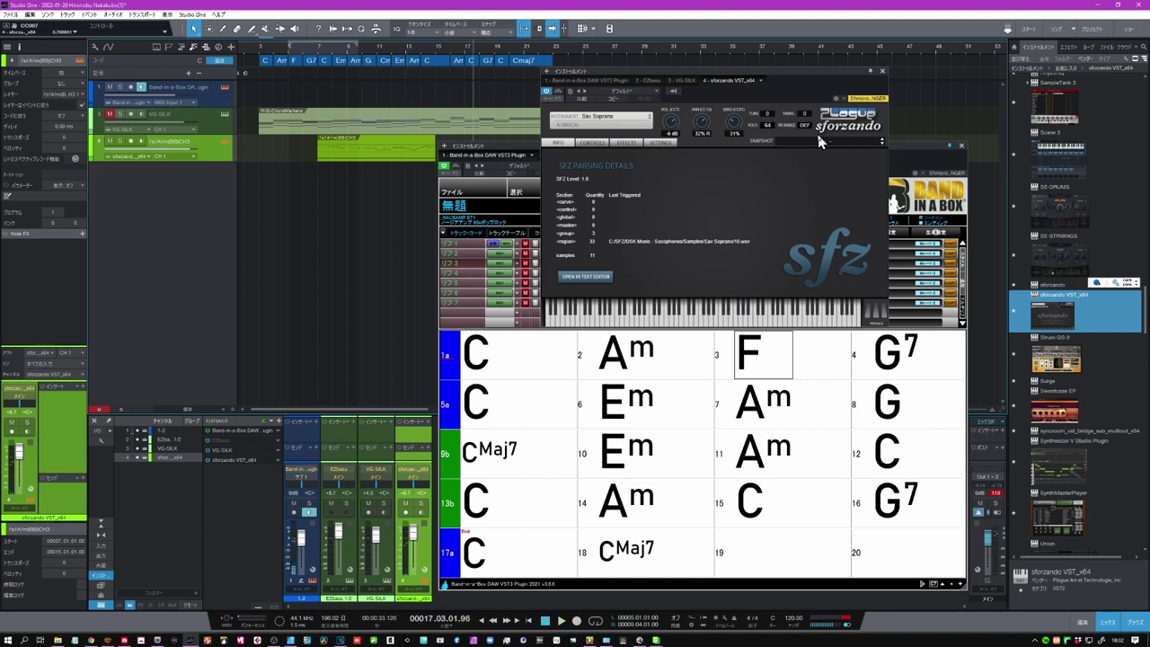
{"action": "left_click", "coordinate": [883, 71]}
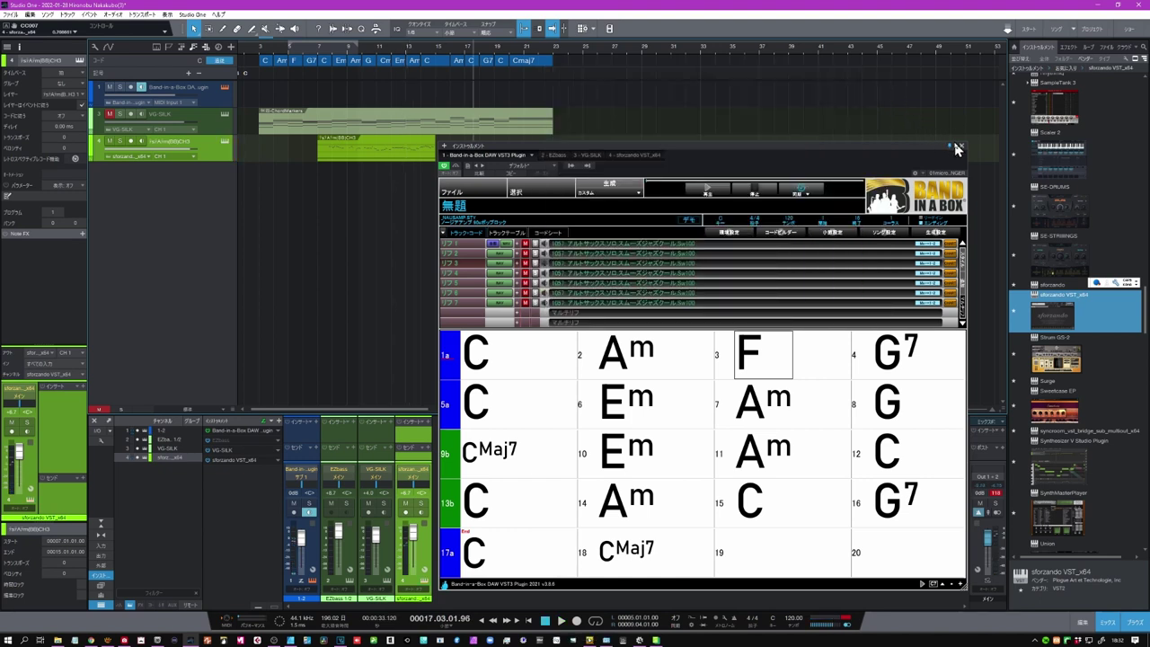
{"action": "left_click", "coordinate": [959, 147]}
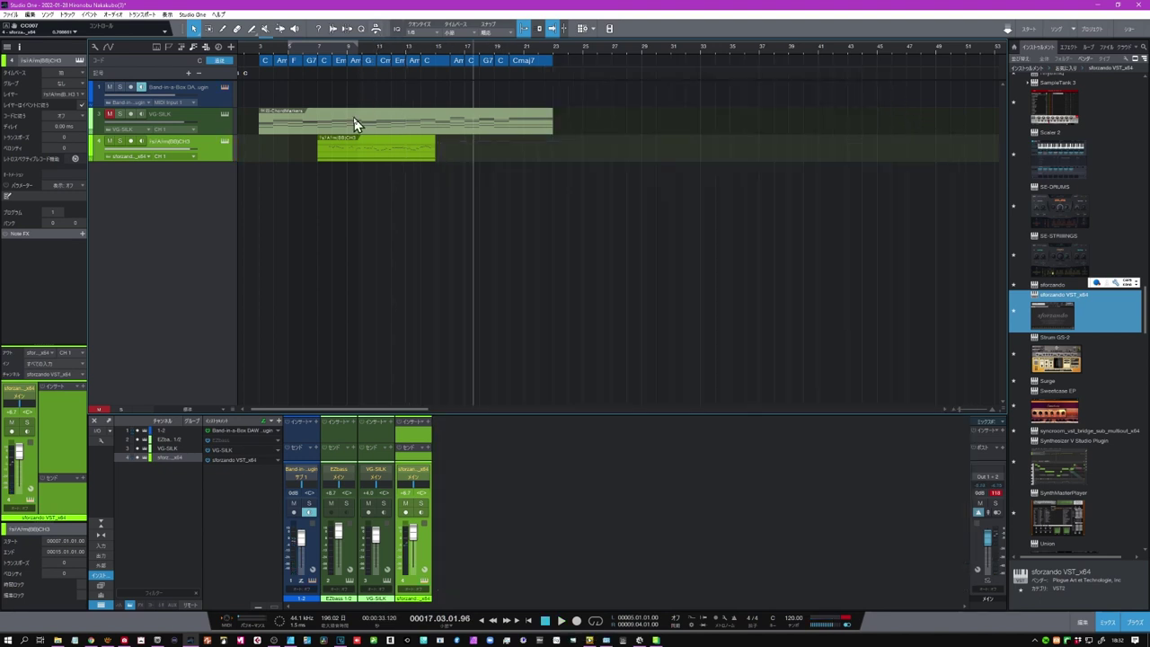
Quantize all notes of the sforzando track's riff event in the note editor and audition the result in the arrangement
{"action": "double_click", "coordinate": [350, 153]}
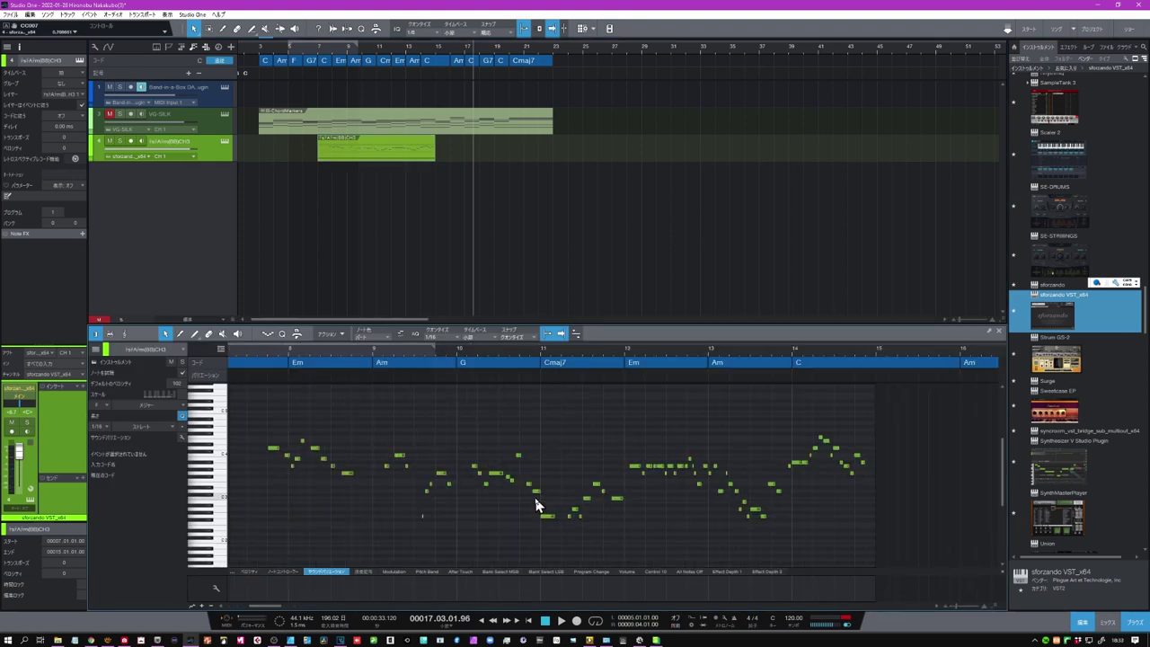
{"action": "mouse_move", "coordinate": [287, 350]}
{"action": "left_mouse_down"}
{"action": "mouse_move", "coordinate": [281, 365]}
{"action": "mouse_move", "coordinate": [296, 368]}
{"action": "left_mouse_up"}
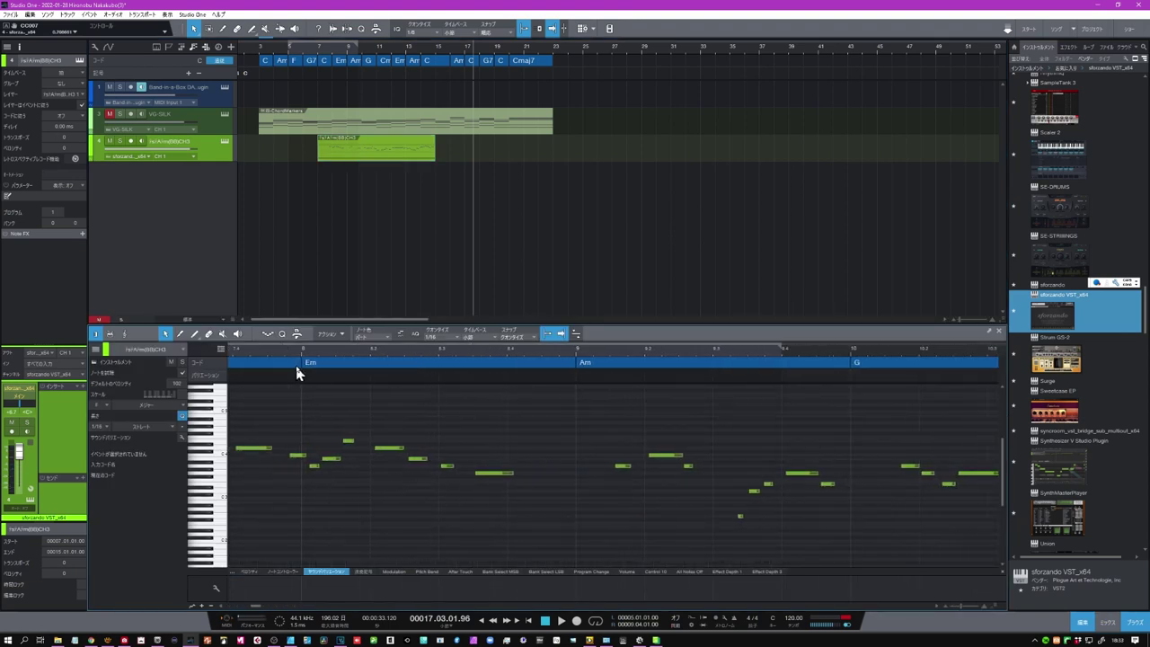
{"action": "left_click", "coordinate": [316, 467]}
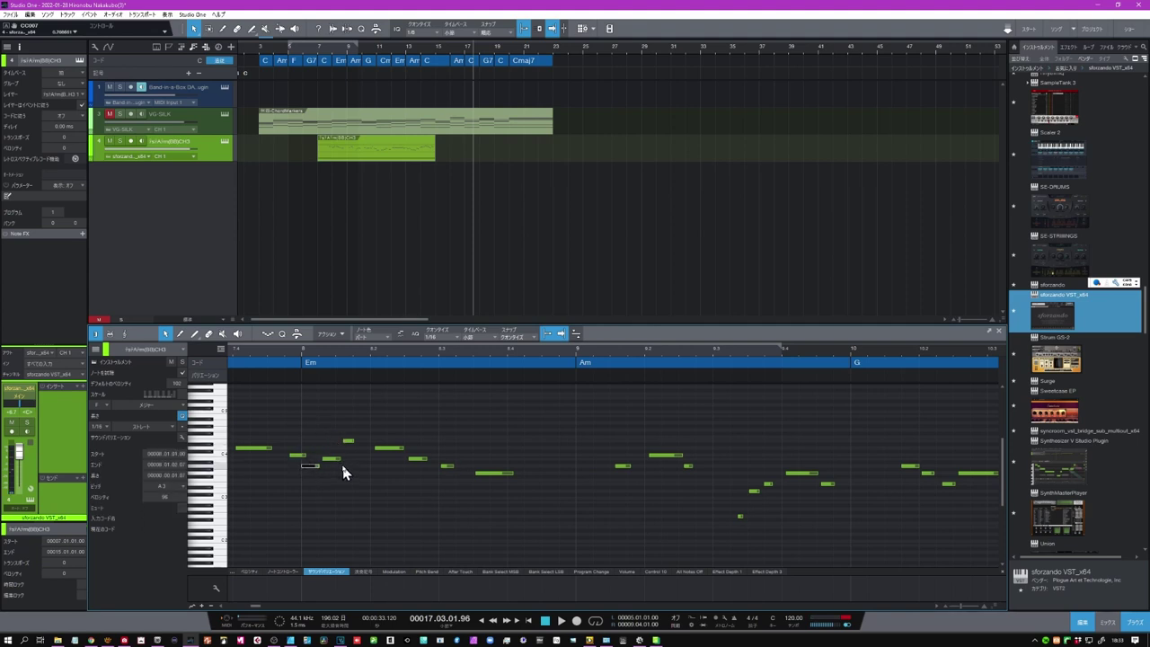
{"action": "left_click", "coordinate": [346, 442]}
{"action": "left_click", "coordinate": [392, 423]}
{"action": "left_click", "coordinate": [392, 422]}
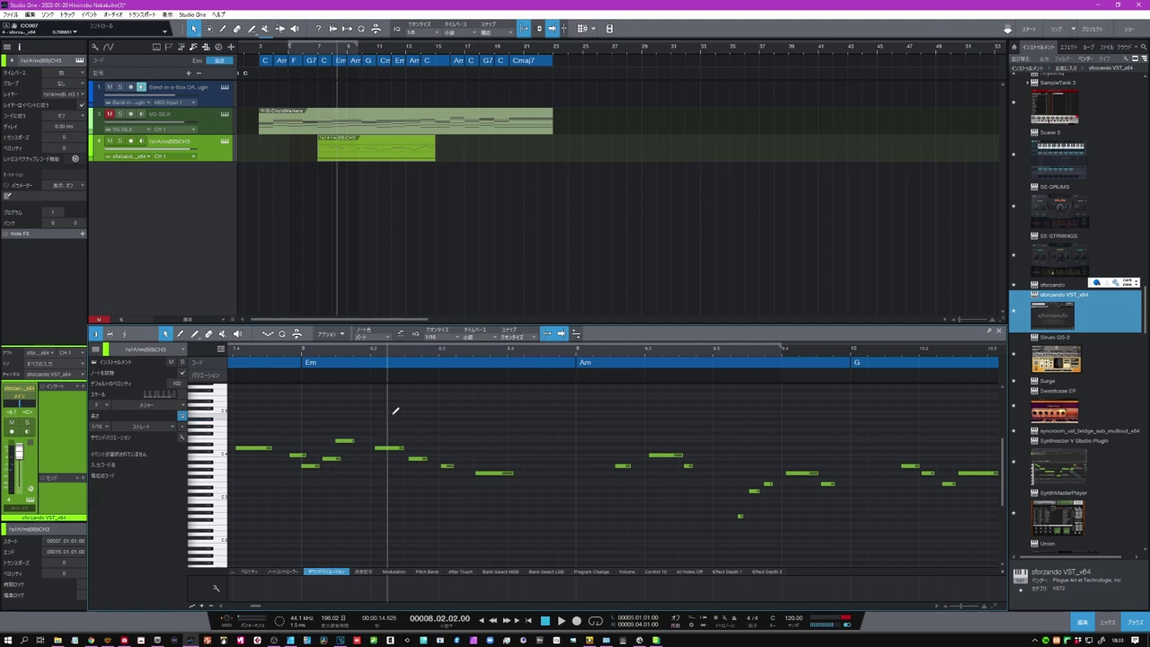
{"action": "key", "text": "ctrl+a"}
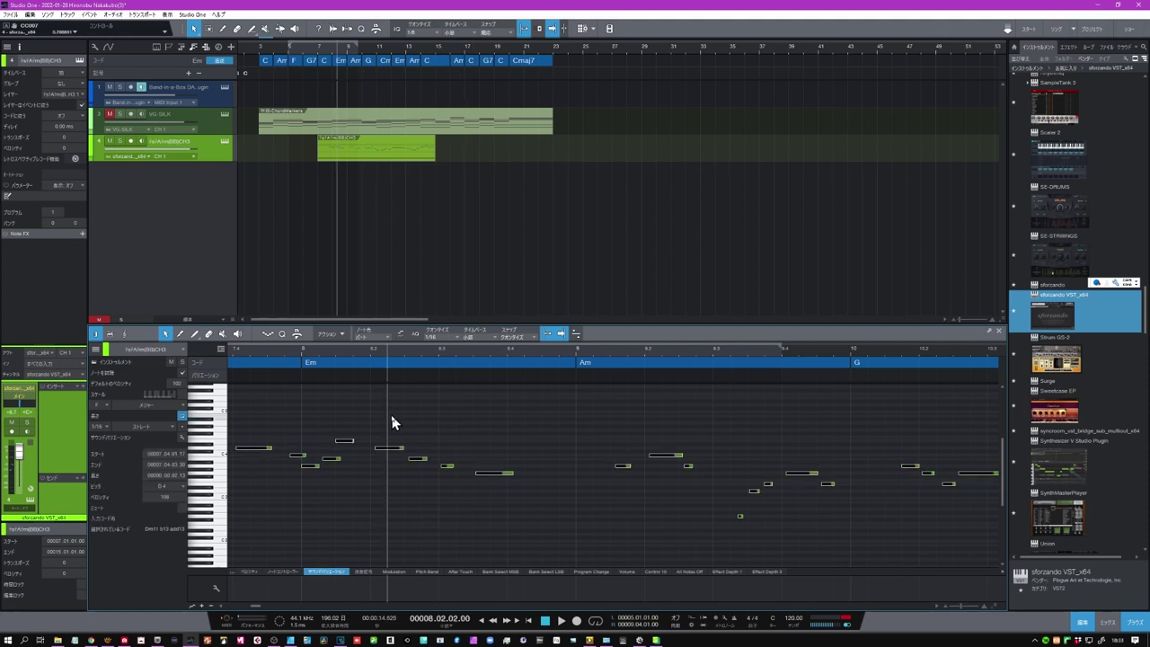
{"action": "key", "text": "q"}
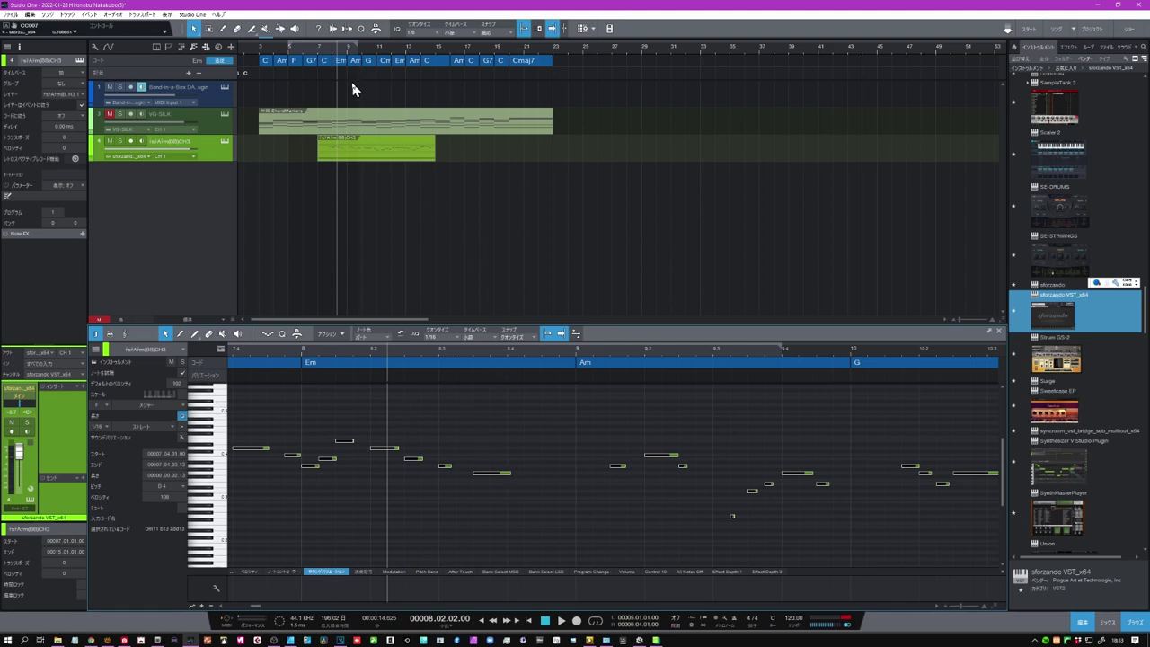
{"action": "left_click", "coordinate": [561, 620]}
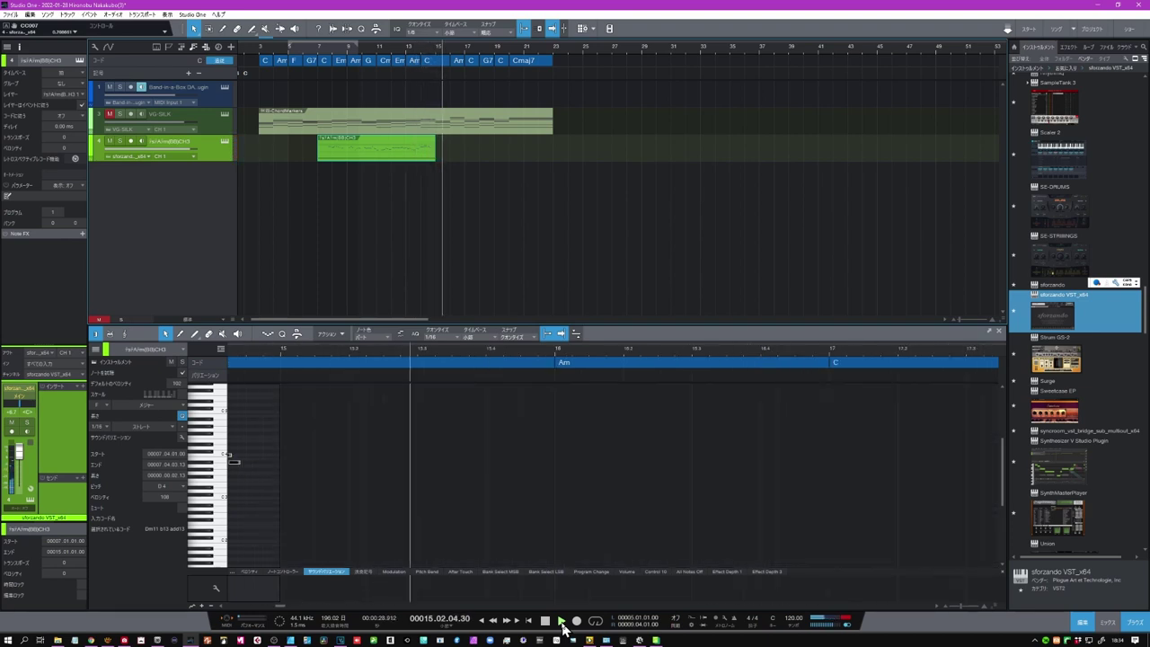
{"action": "left_click", "coordinate": [545, 620]}
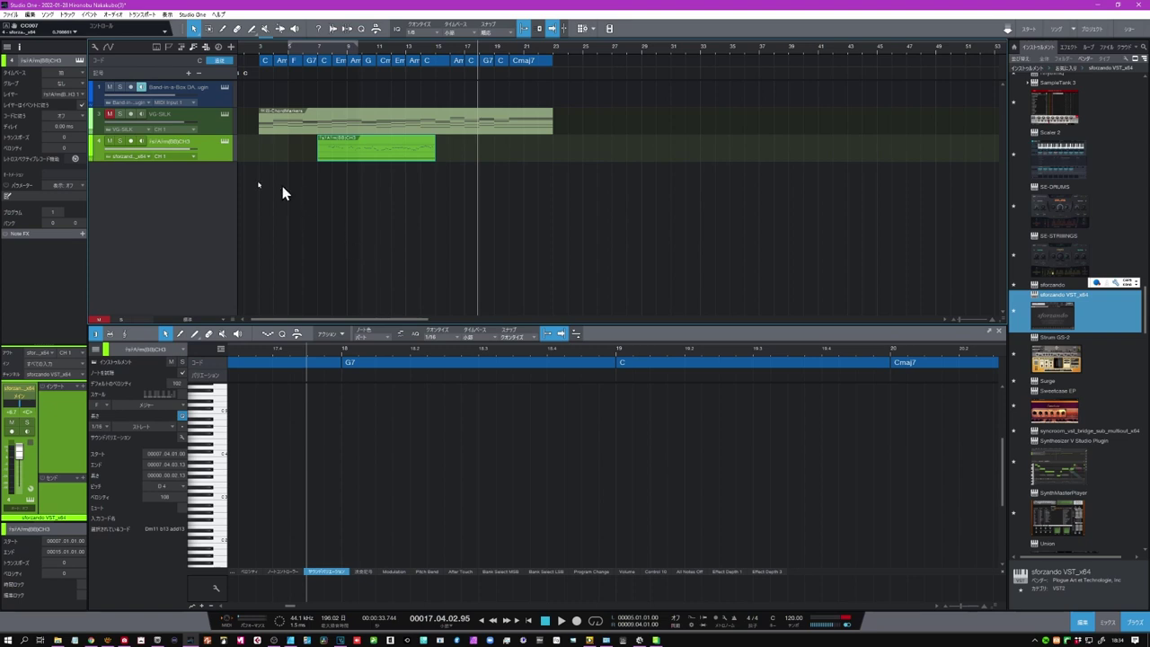
Mute the riff's MIDI track, then unmute riff 6 in the Band-in-a-Box plugin and audition it
{"action": "left_click", "coordinate": [109, 141]}
{"action": "left_click", "coordinate": [224, 90]}
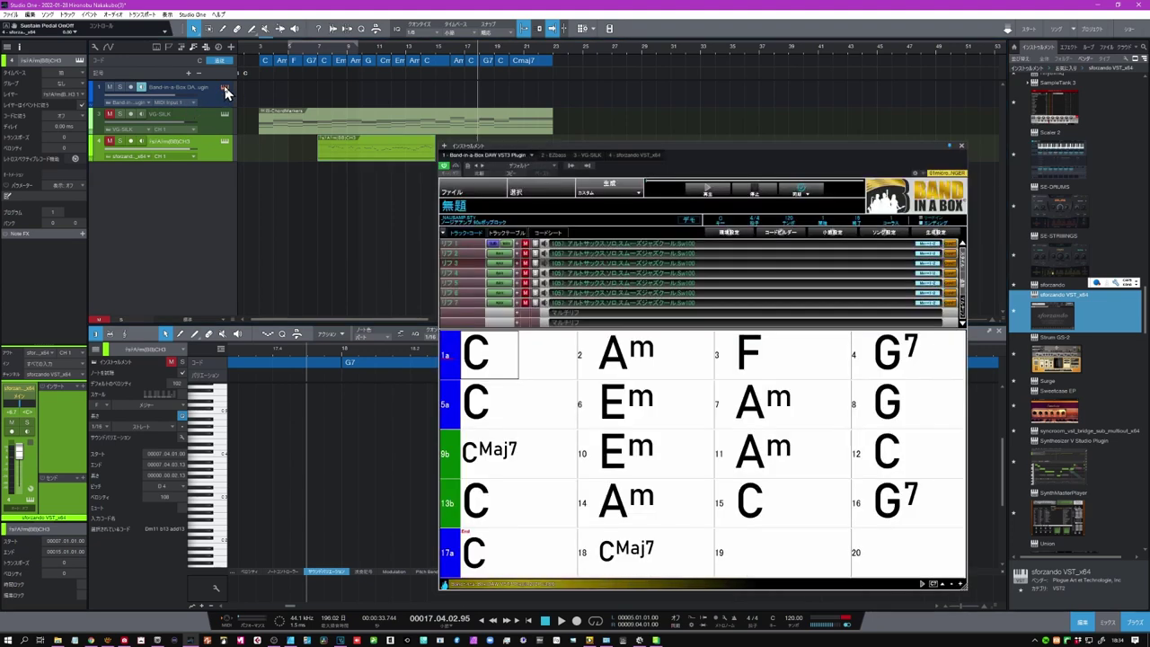
{"action": "left_click", "coordinate": [525, 296]}
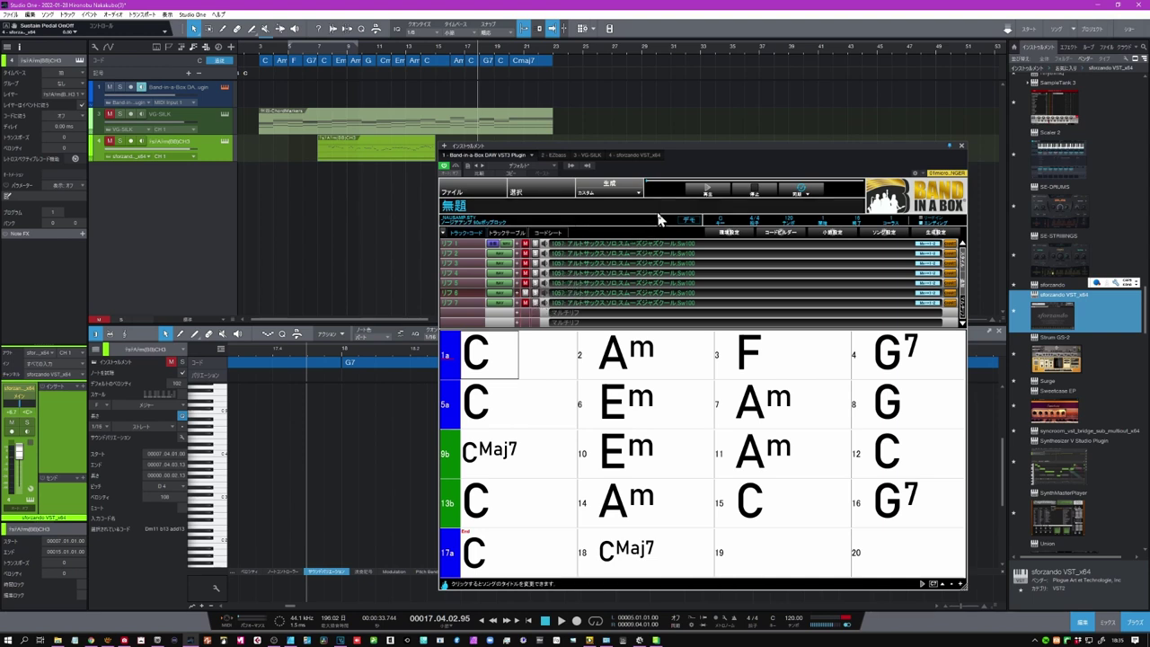
{"action": "left_click", "coordinate": [704, 193]}
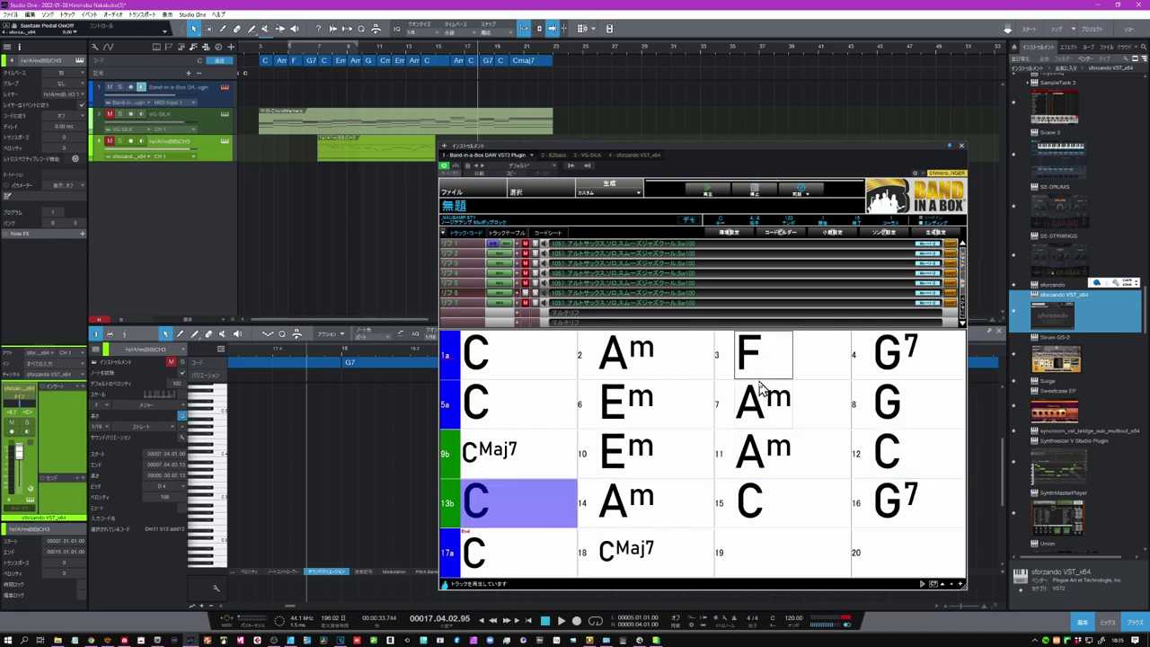
{"action": "left_click", "coordinate": [753, 191]}
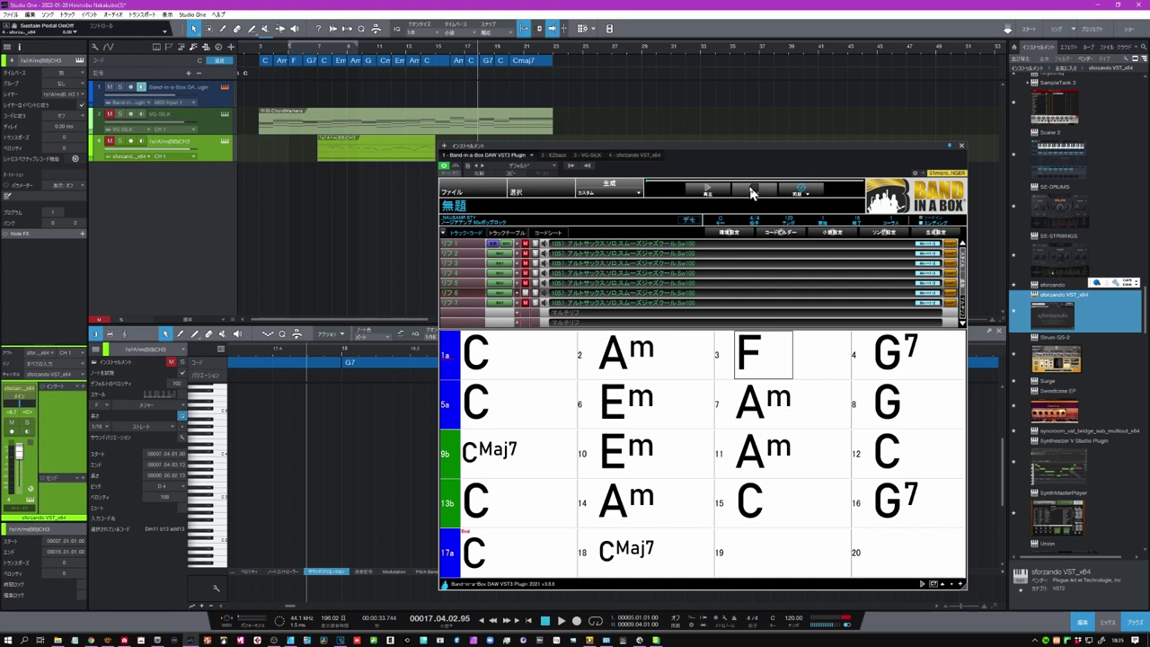
Switch the plugin's mutes so only riff 7 is unmuted and audition it
{"action": "left_click", "coordinate": [528, 306]}
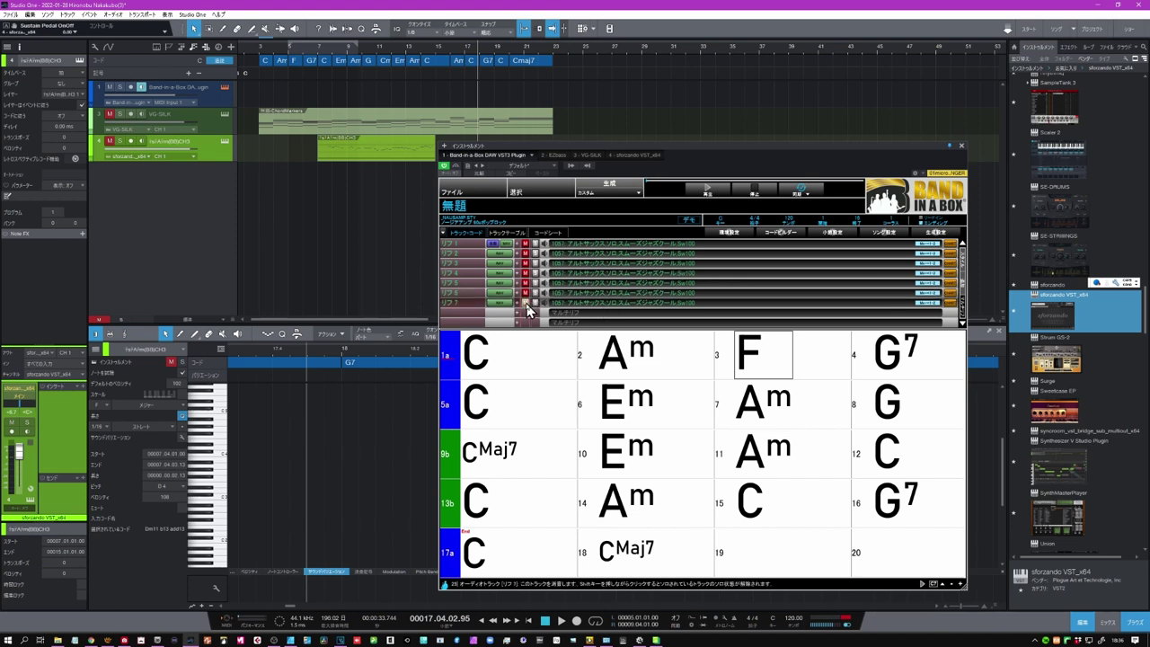
{"action": "left_click", "coordinate": [708, 193]}
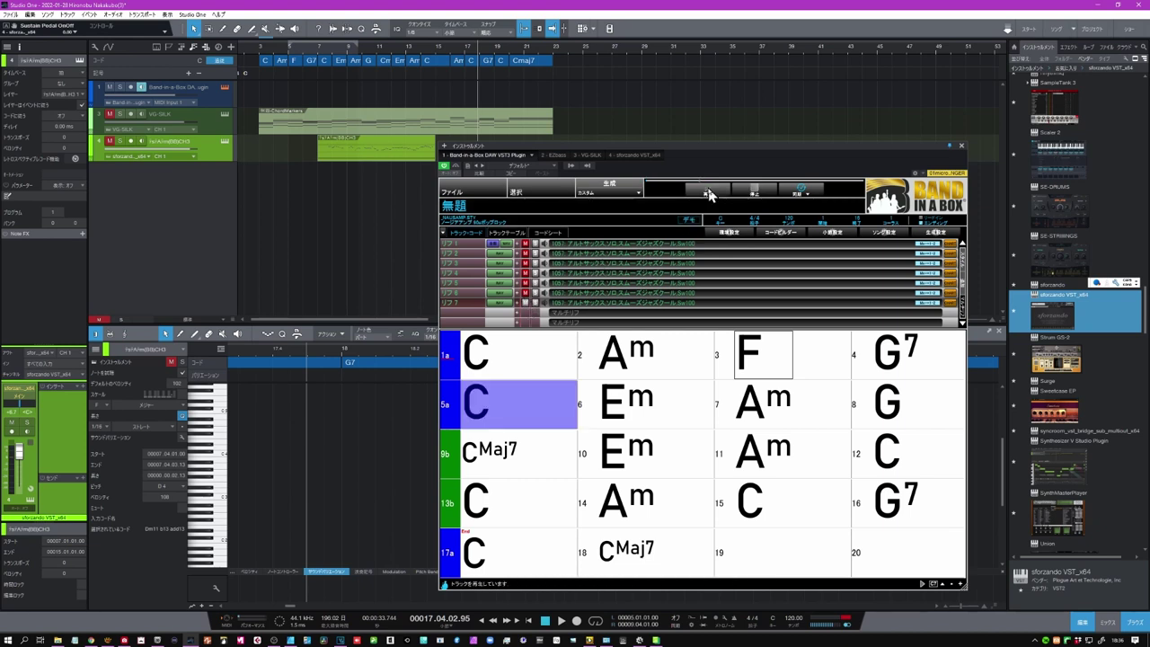
{"action": "left_click", "coordinate": [753, 194]}
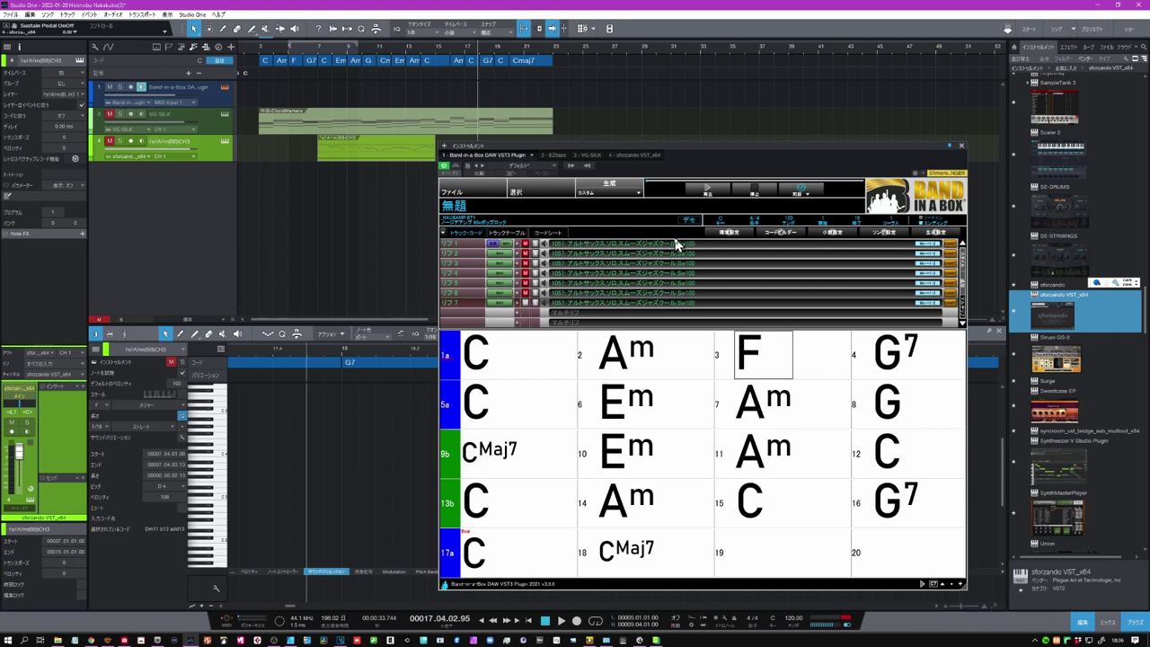
Delete the riff's MIDI event and place riff 7's audio on a new track at bar 7
{"action": "key", "text": "Delete"}
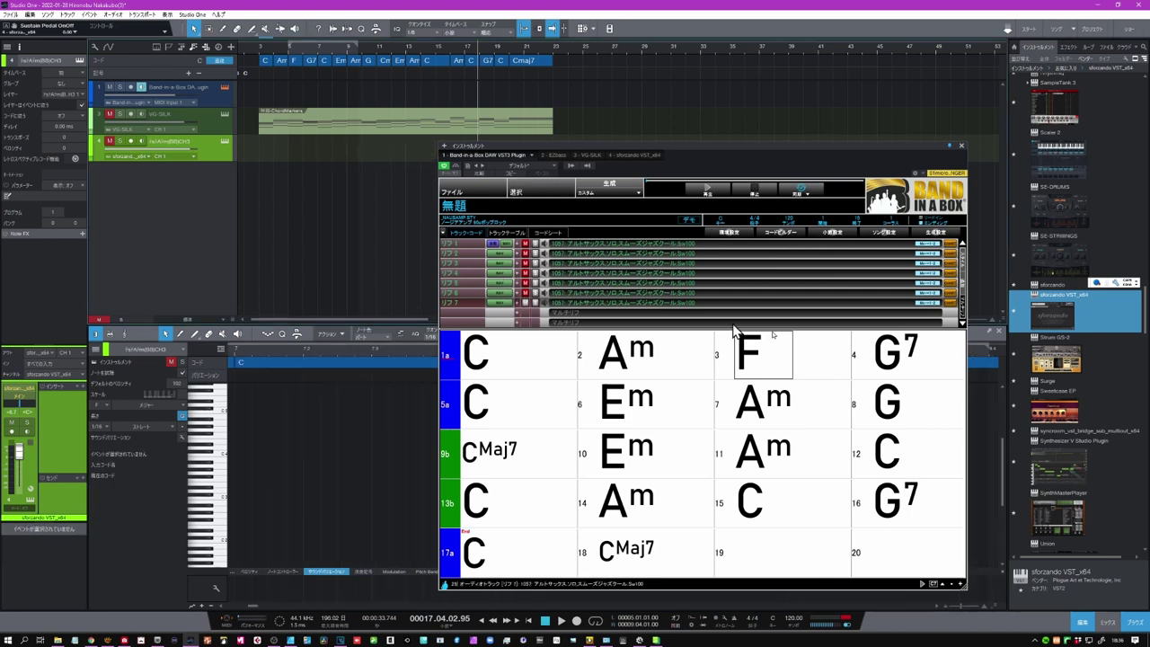
{"action": "left_click_drag", "start_coordinate": [519, 309], "coordinate": [340, 180]}
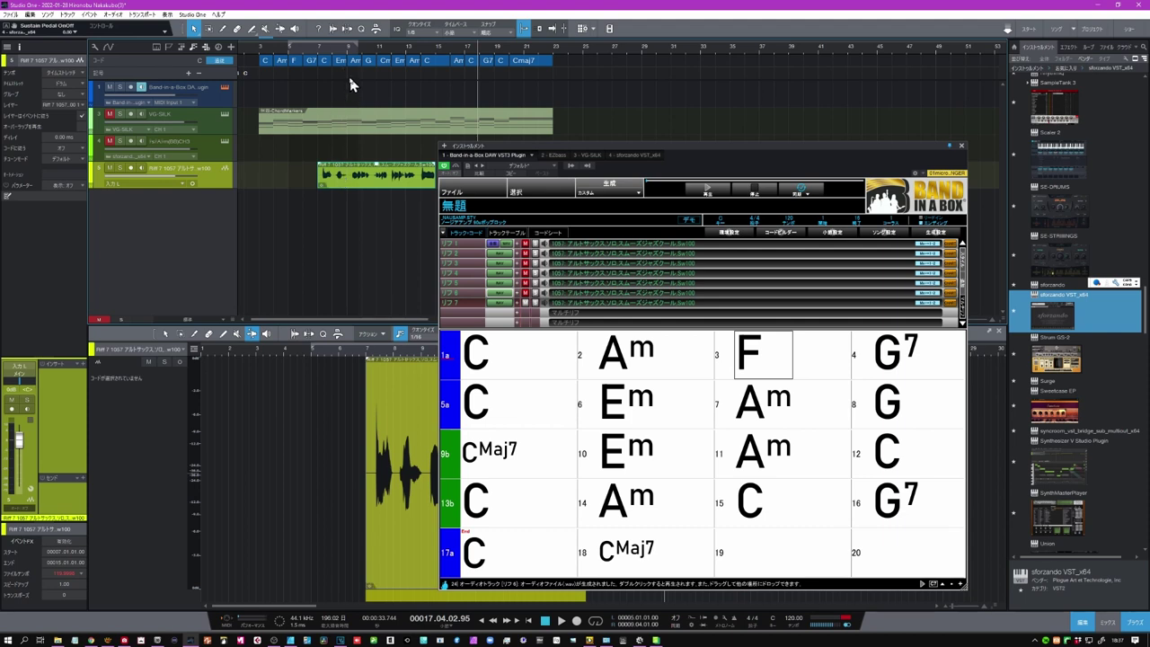
{"action": "left_click", "coordinate": [366, 184]}
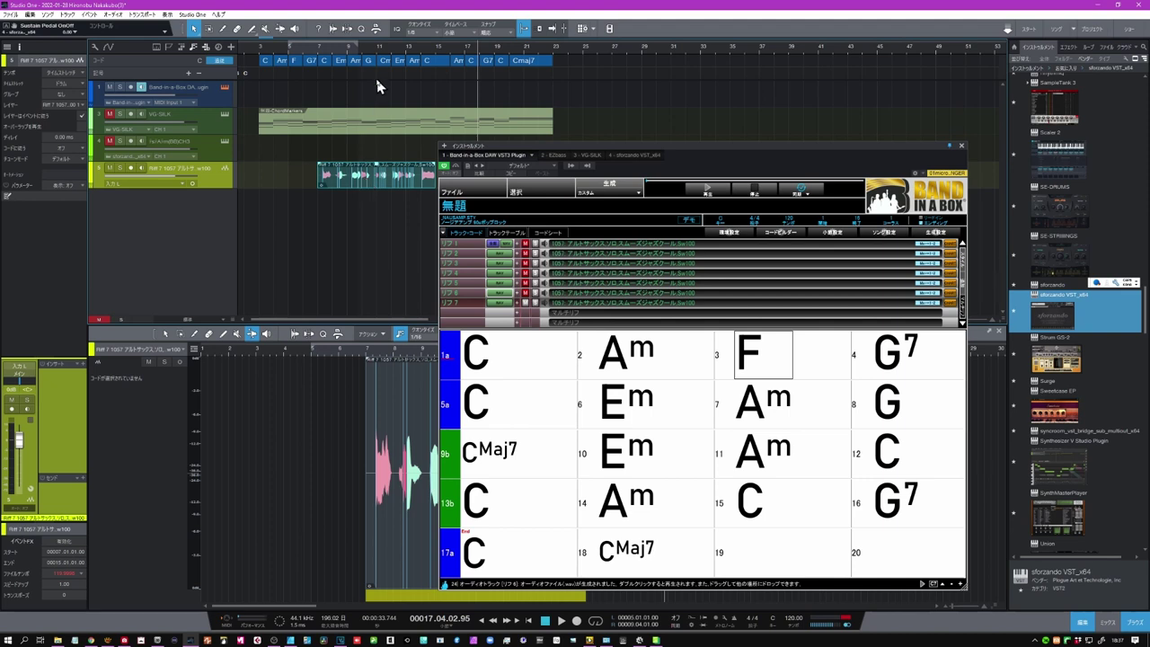
Play the arrangement from just before bar 7 to audition riff 7's audio with the backing
{"action": "left_click_drag", "start_coordinate": [343, 48], "coordinate": [296, 50]}
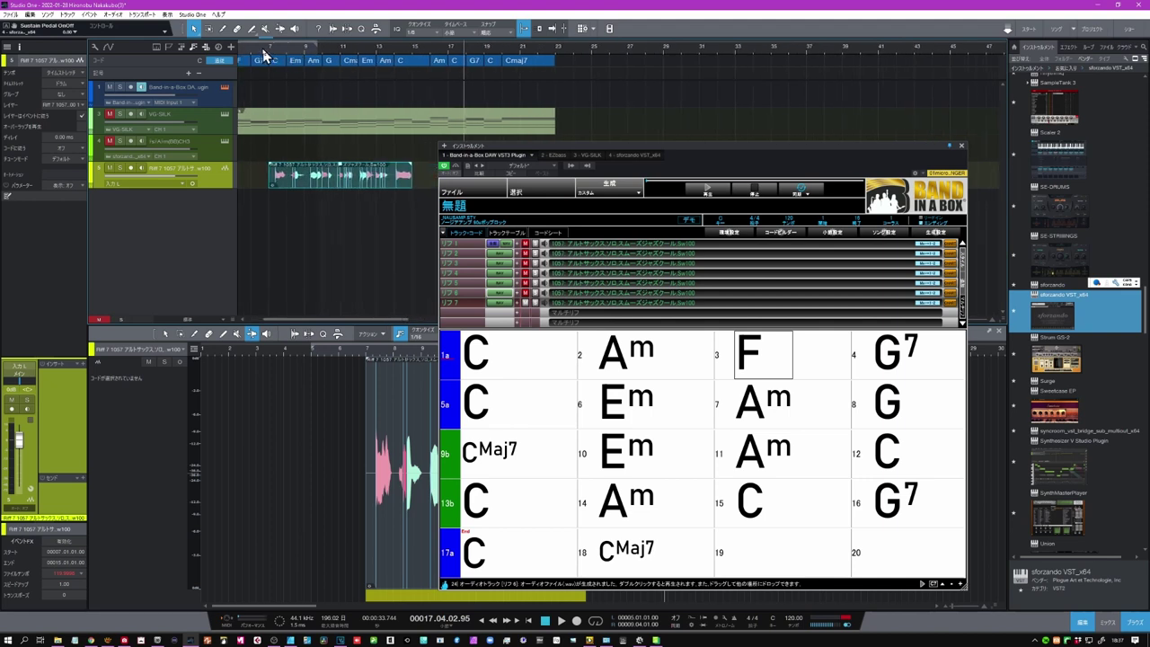
{"action": "left_click", "coordinate": [263, 54]}
{"action": "key", "text": "space"}
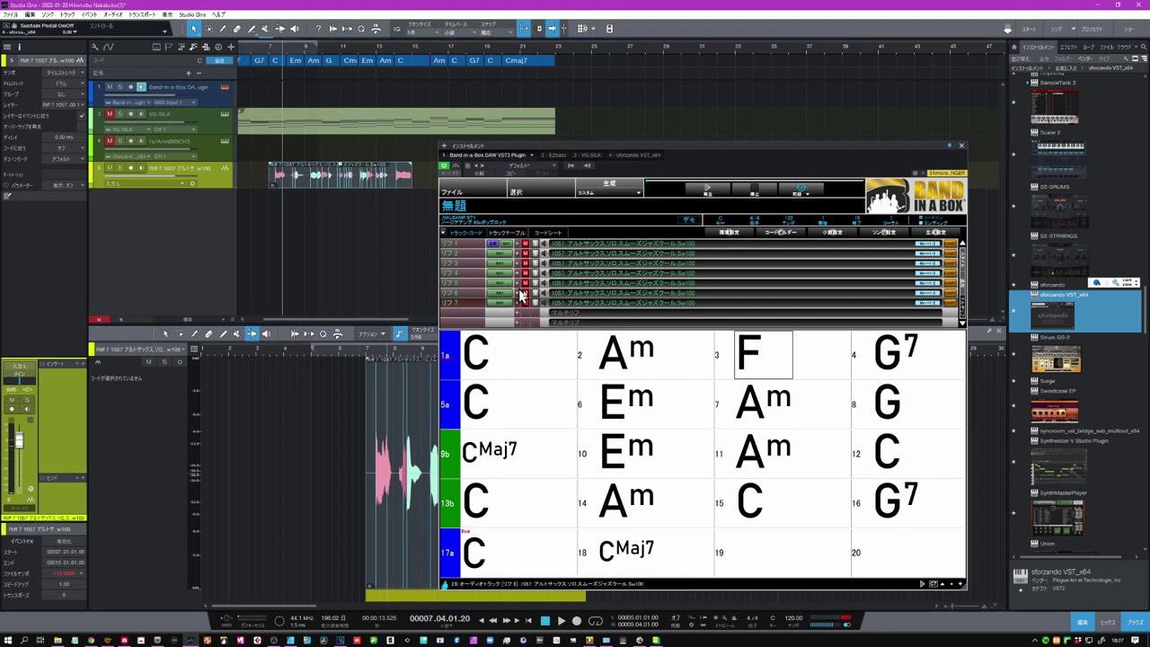
{"action": "left_click", "coordinate": [260, 47]}
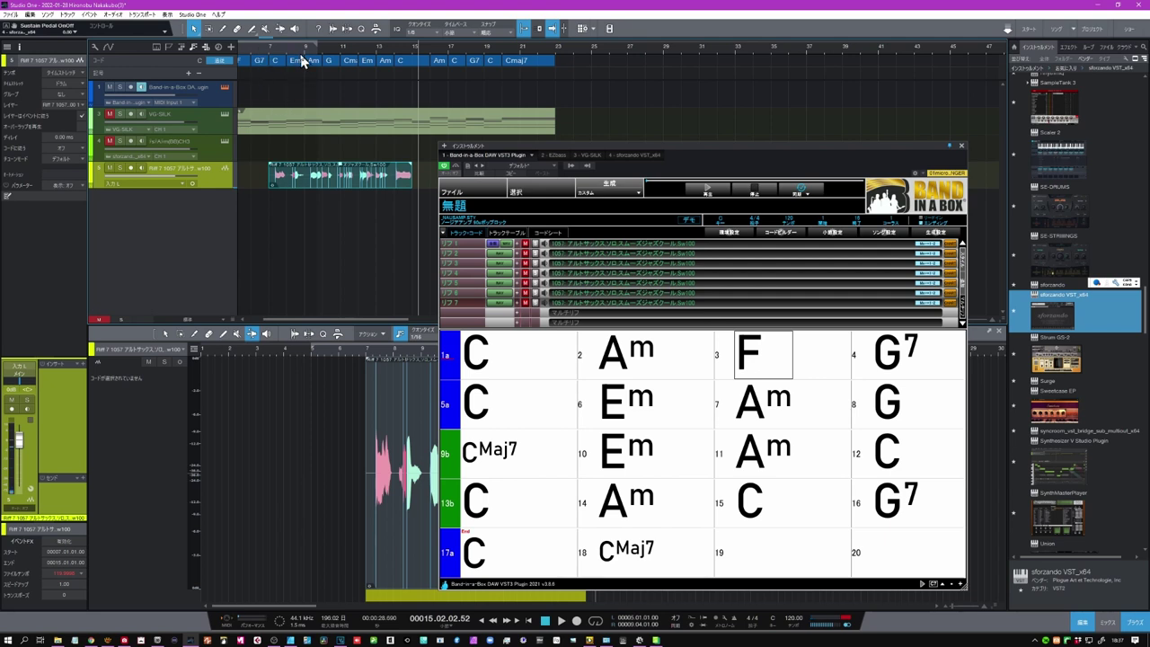
{"action": "scroll", "coordinate": [292, 57], "scroll_direction": "up", "scroll_amount": 5}
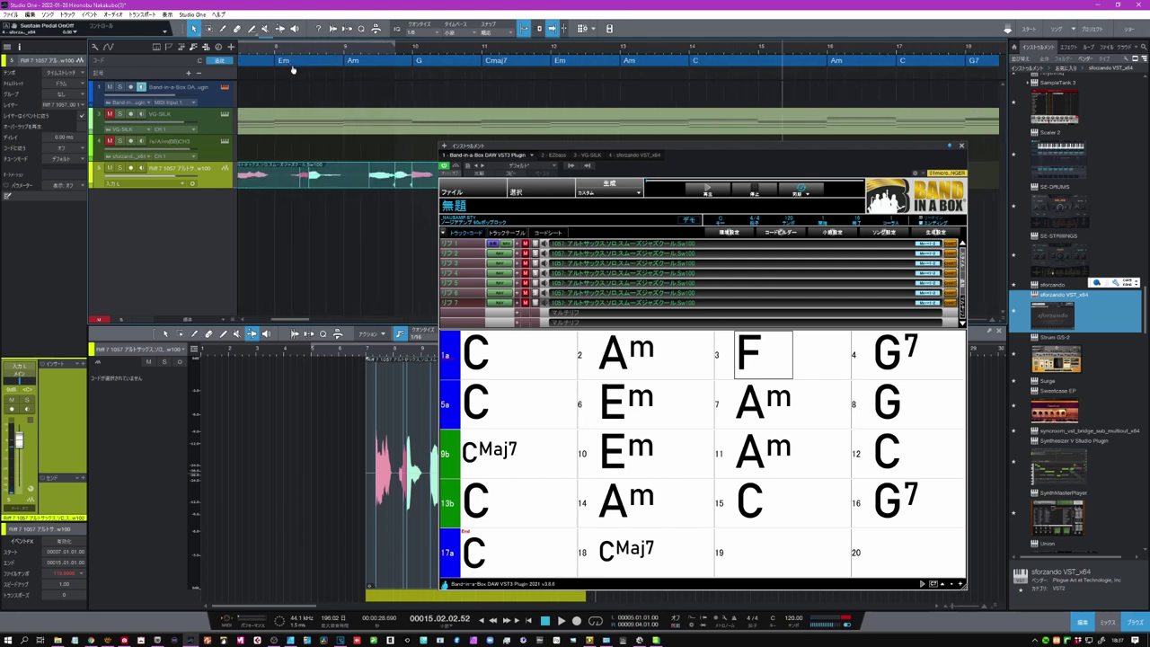